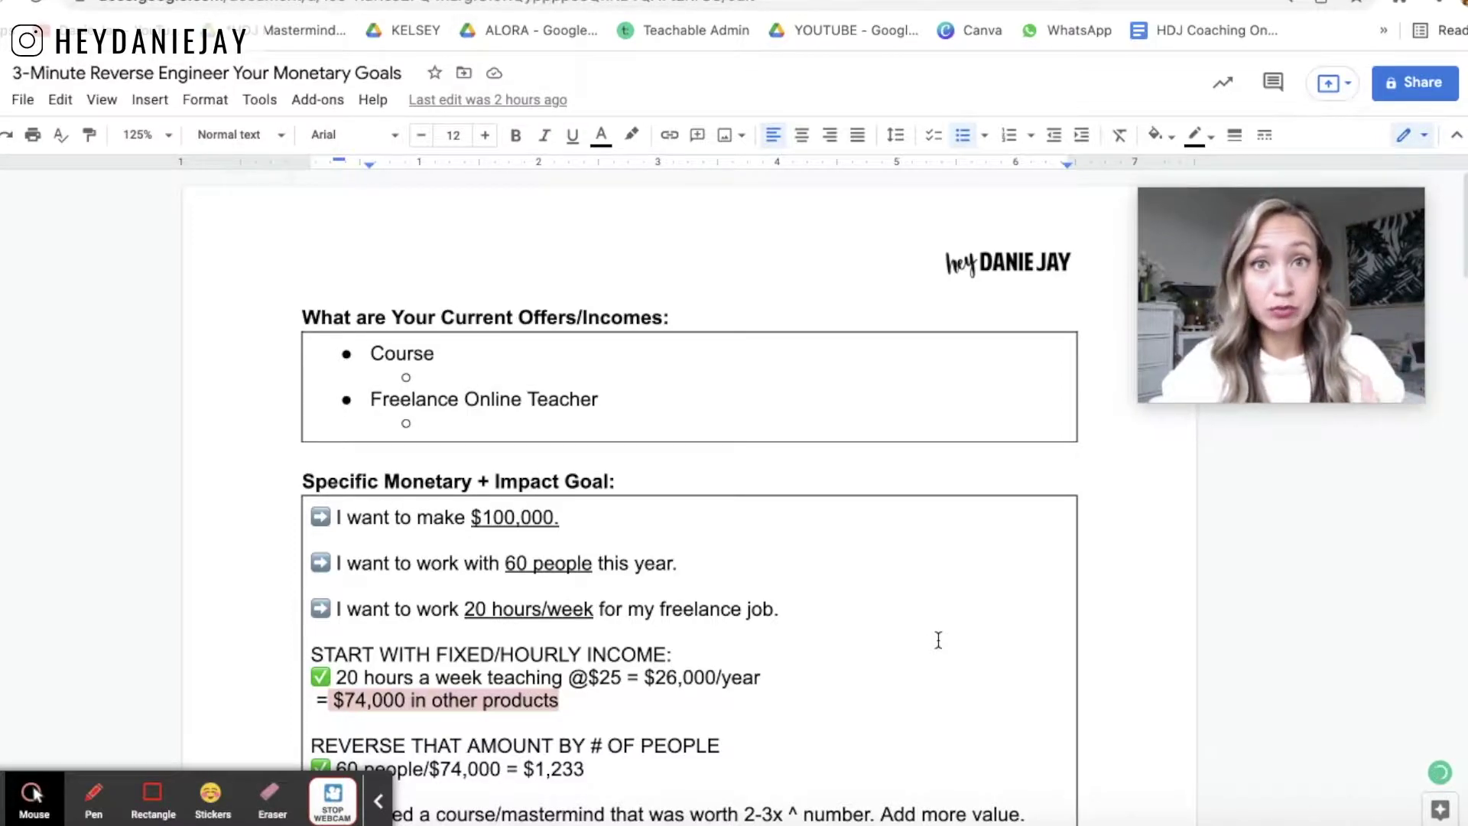
- Highlight the Specific Monetary + Impact Goal heading and the $100,000 income goal line
scroll(938, 640, "down", 1)
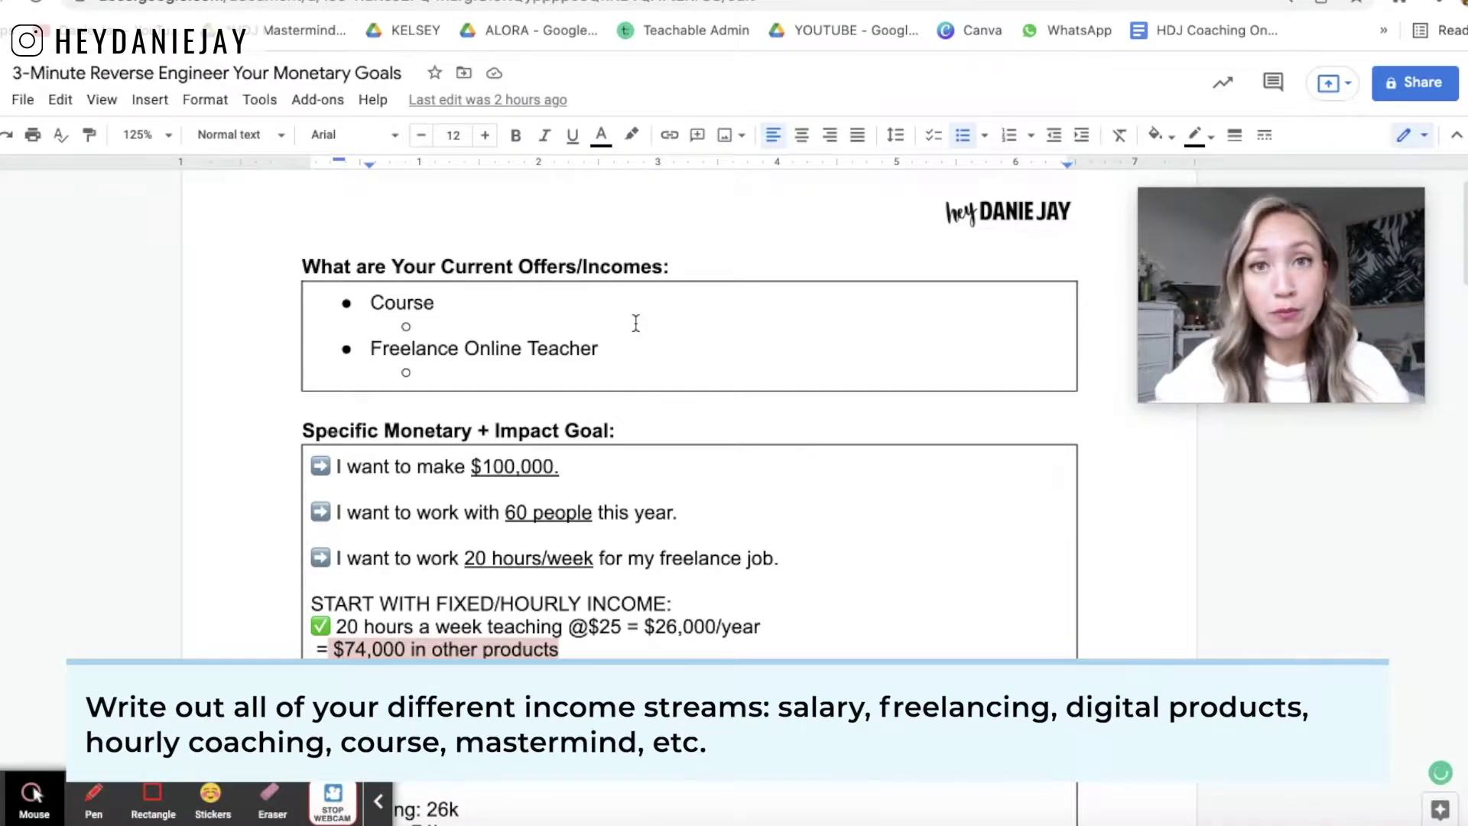
scroll(635, 323, "down", 2)
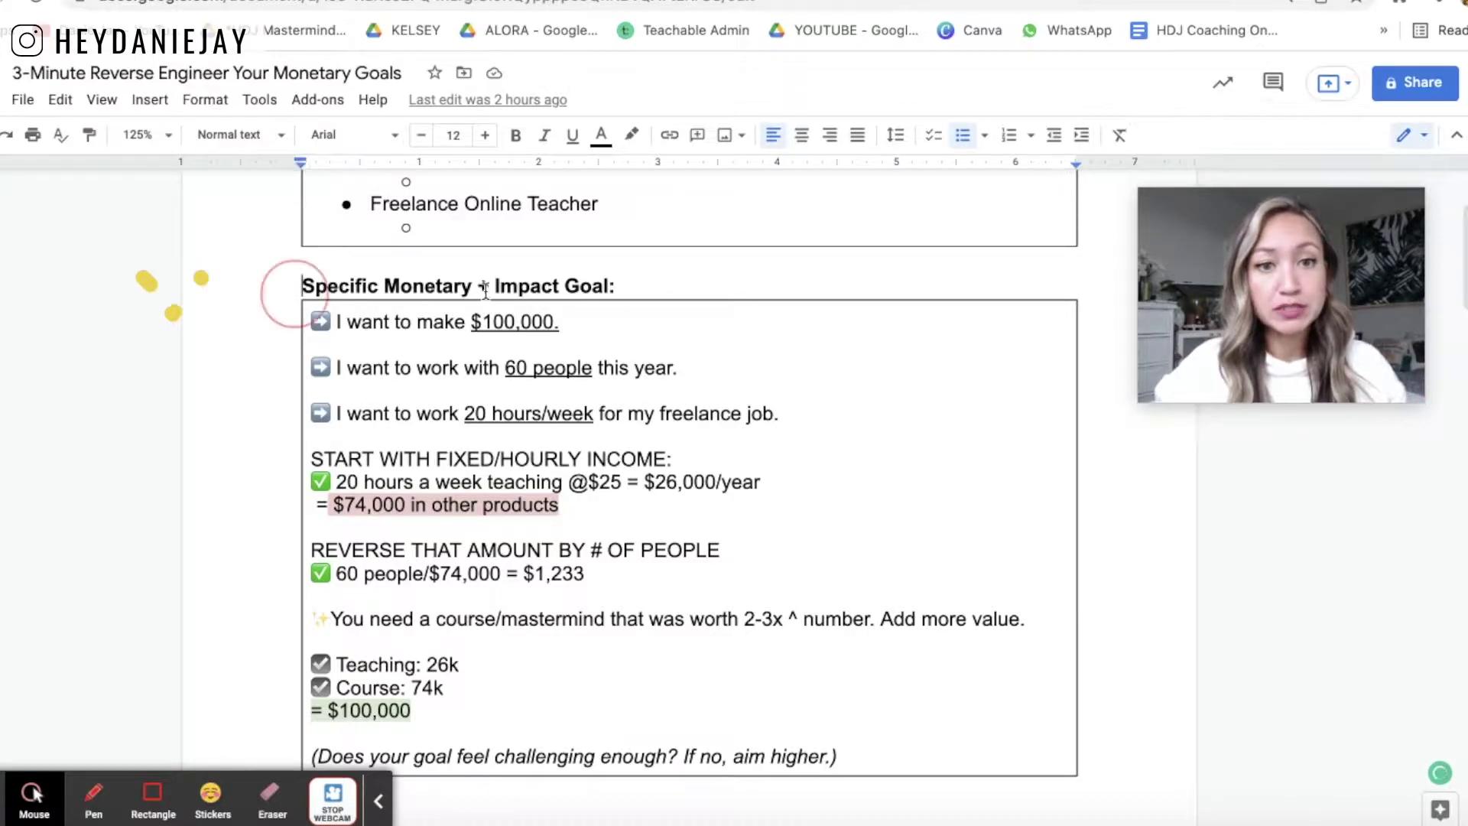
left_click_drag(294, 293, 619, 295)
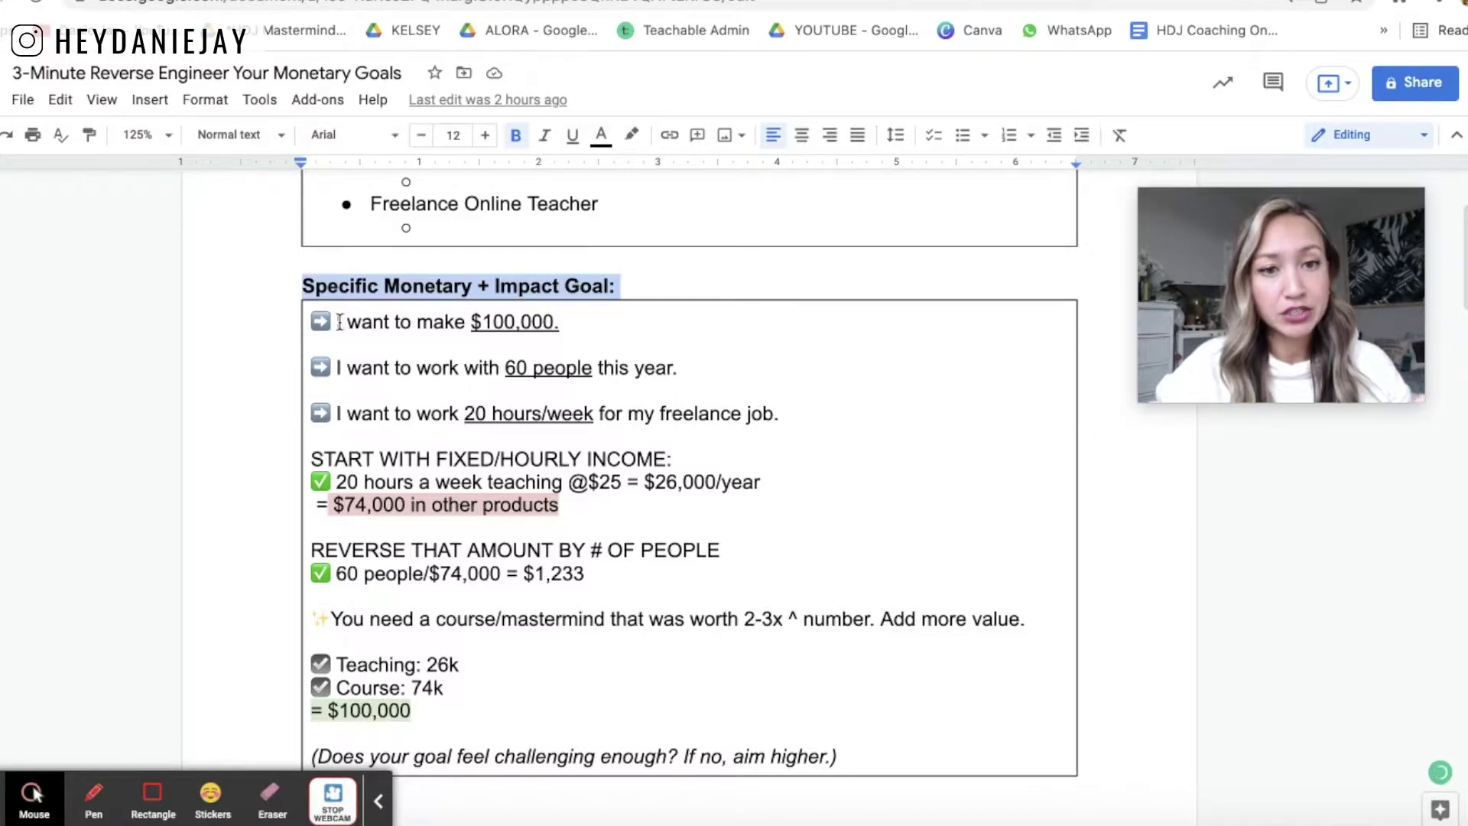
left_click_drag(337, 321, 574, 321)
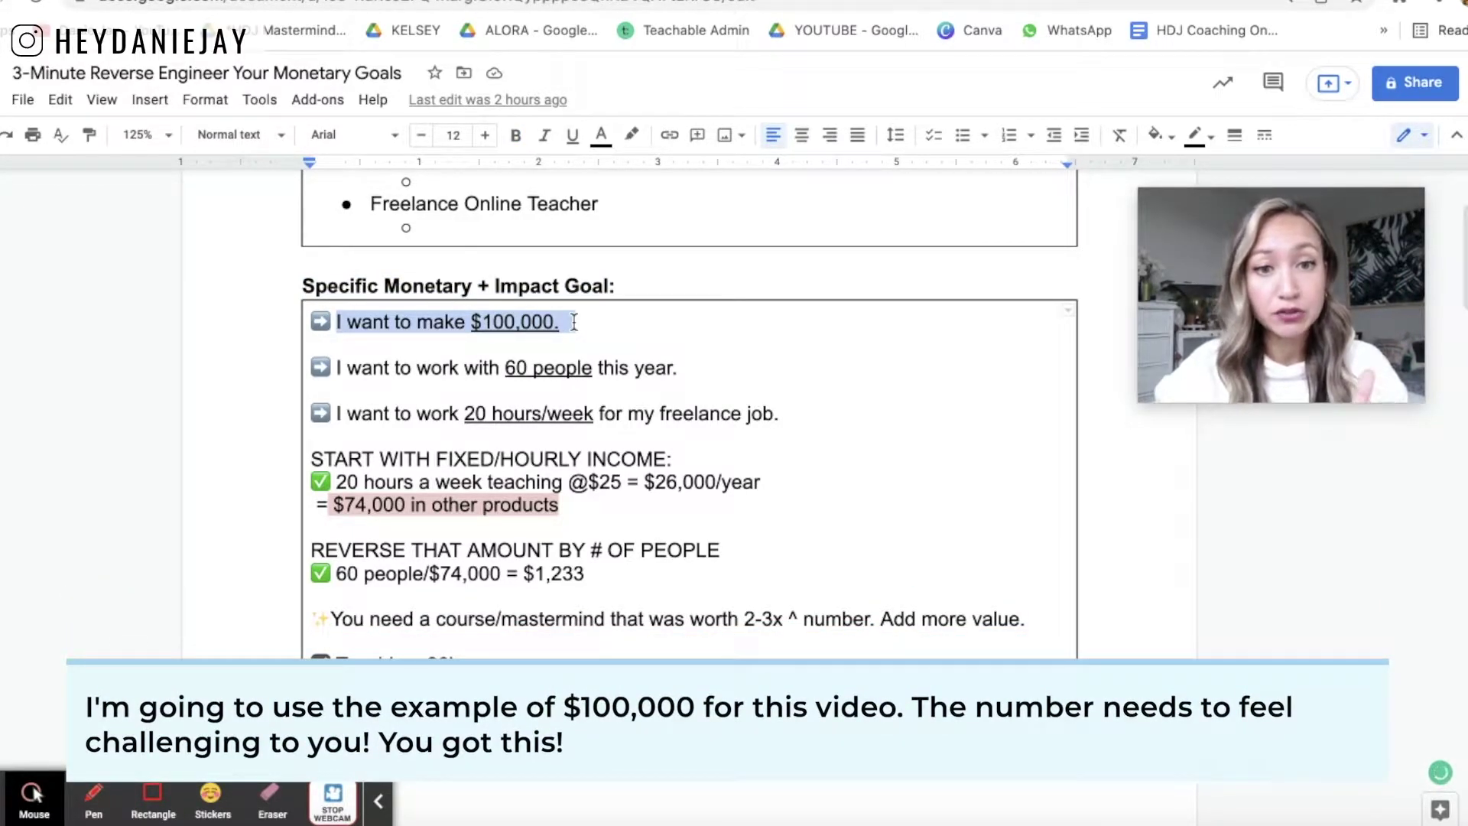
left_click(574, 322)
- Highlight the 60 people goal line and the 20 hours/week goal line
scroll(566, 322, "down", 1)
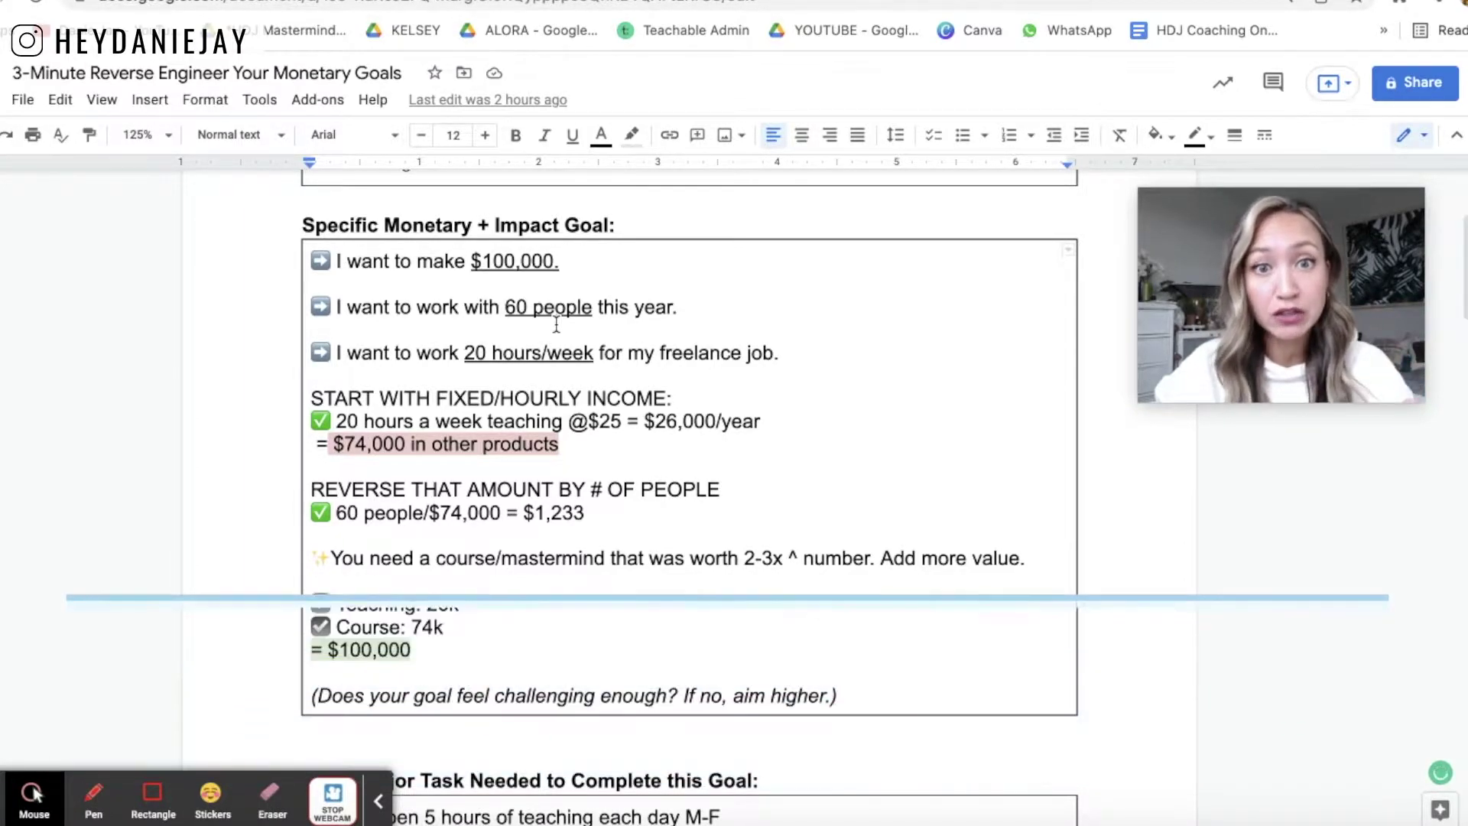
scroll(557, 324, "down", 1)
left_click_drag(333, 279, 685, 281)
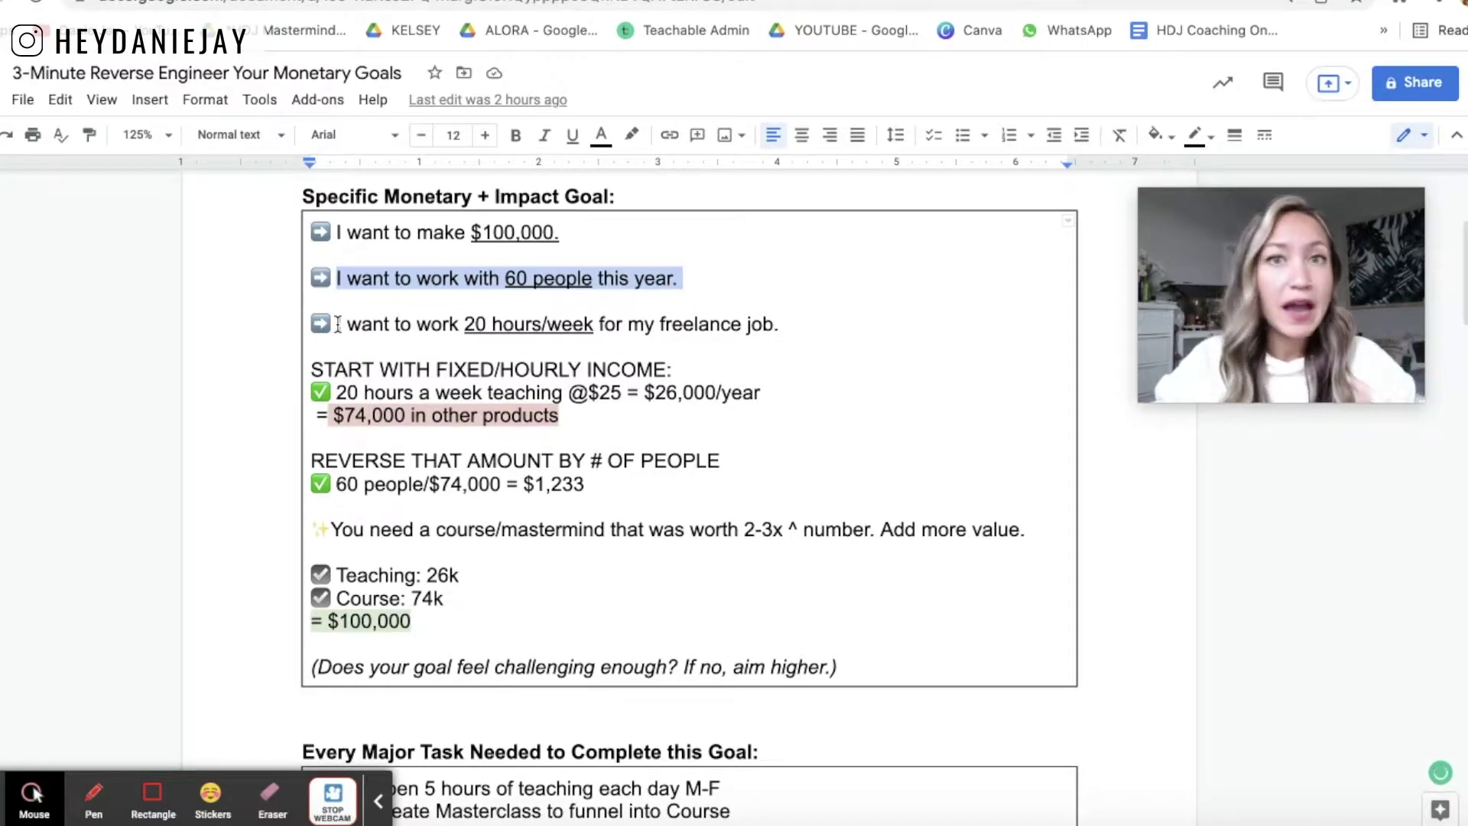
left_click_drag(338, 324, 806, 324)
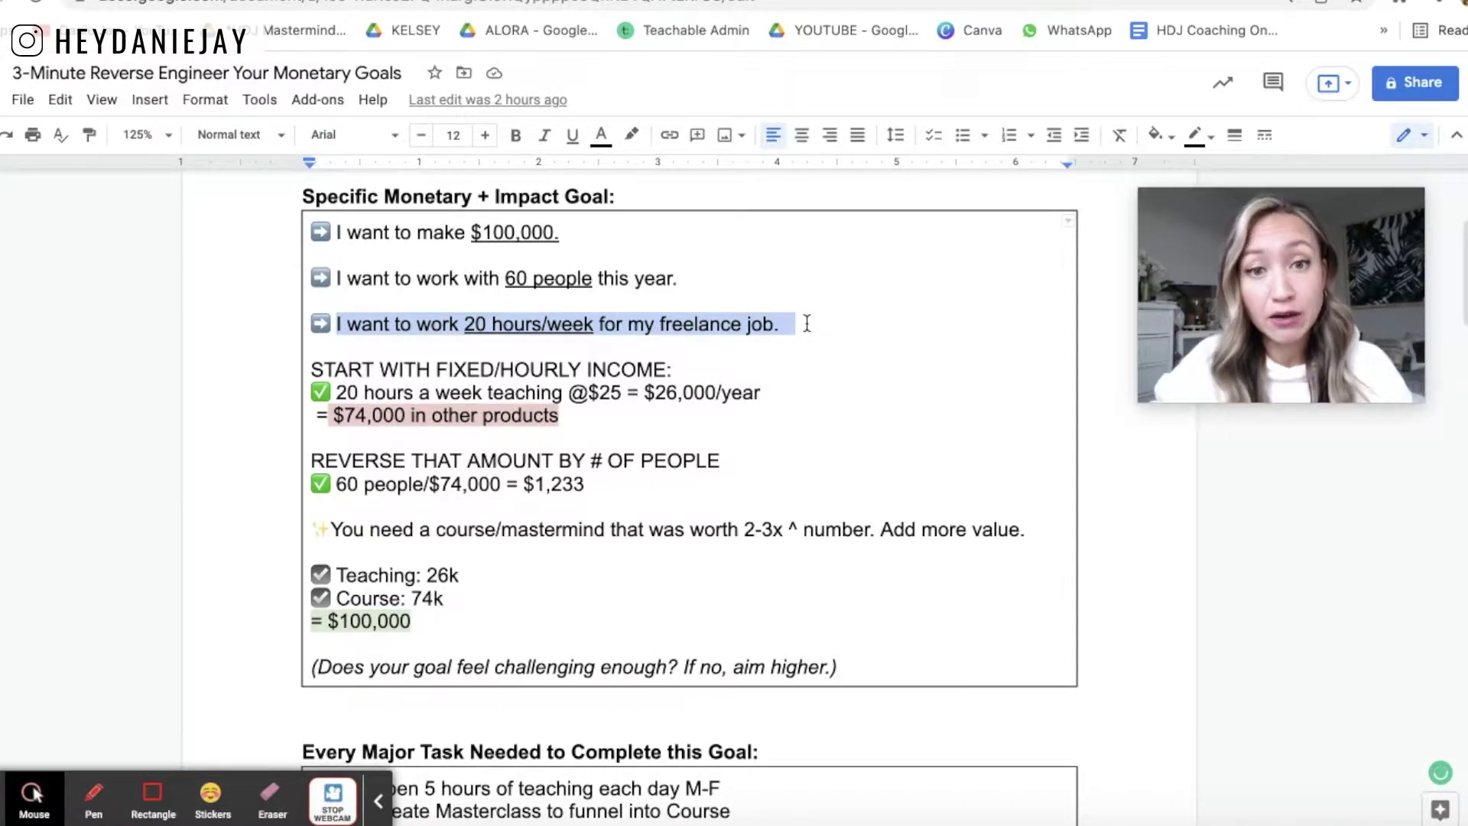
scroll(806, 324, "down", 1)
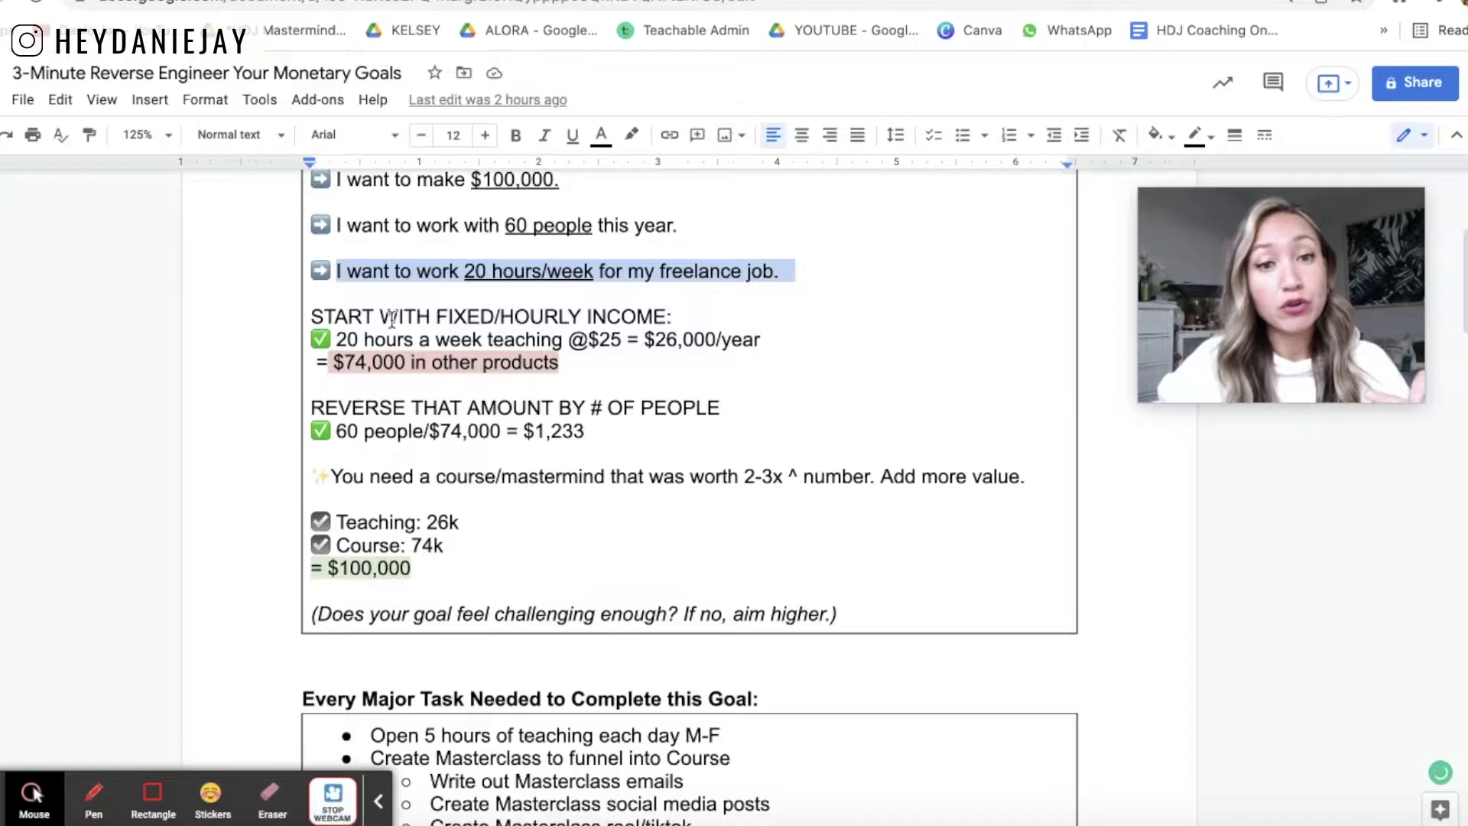
left_click(365, 317)
- Highlight the START WITH FIXED/HOURLY INCOME line, weekly teaching hours and $26,000/year teaching income
triple_click(365, 316)
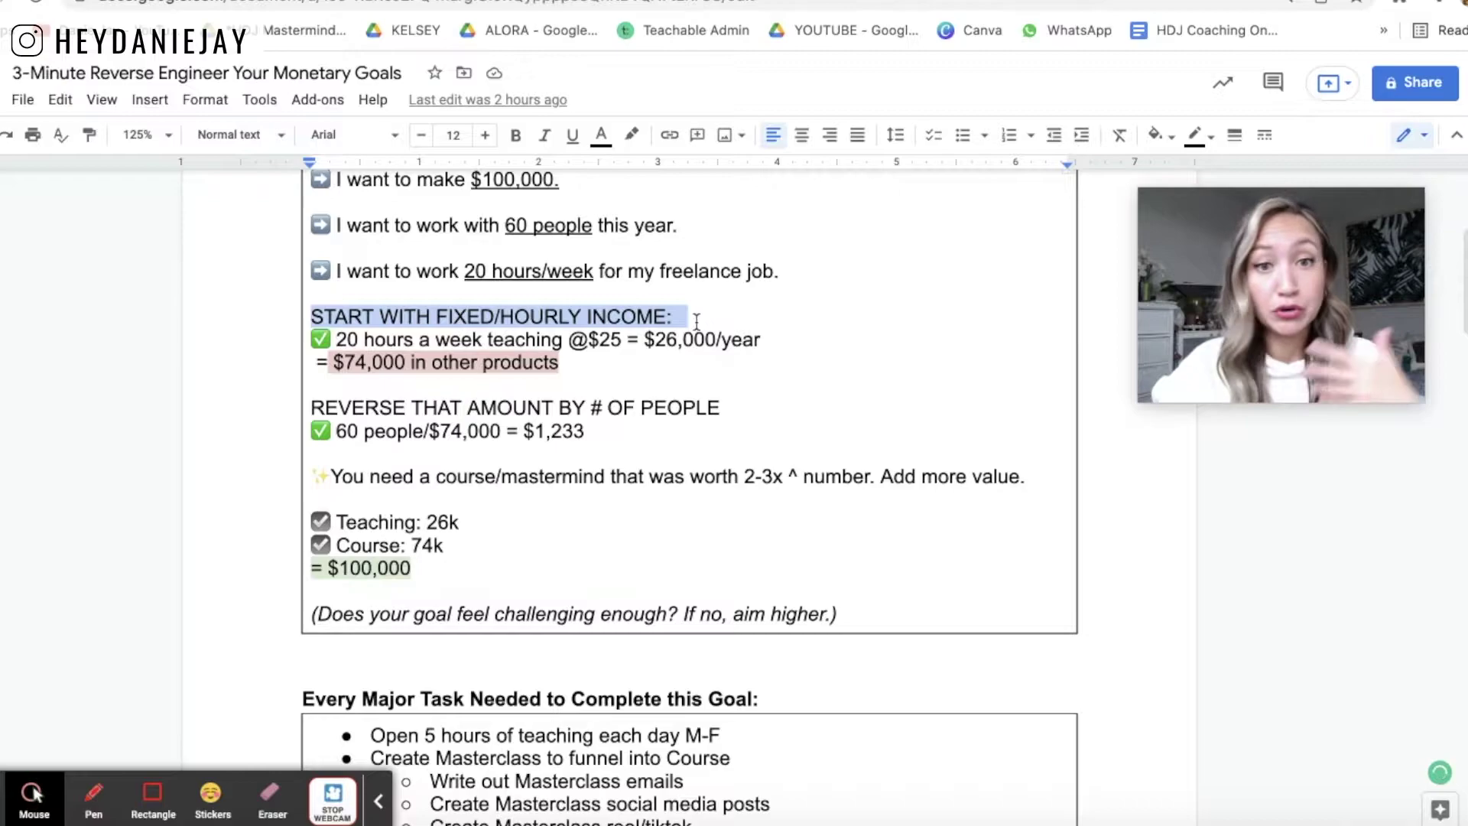
left_click_drag(336, 340, 588, 337)
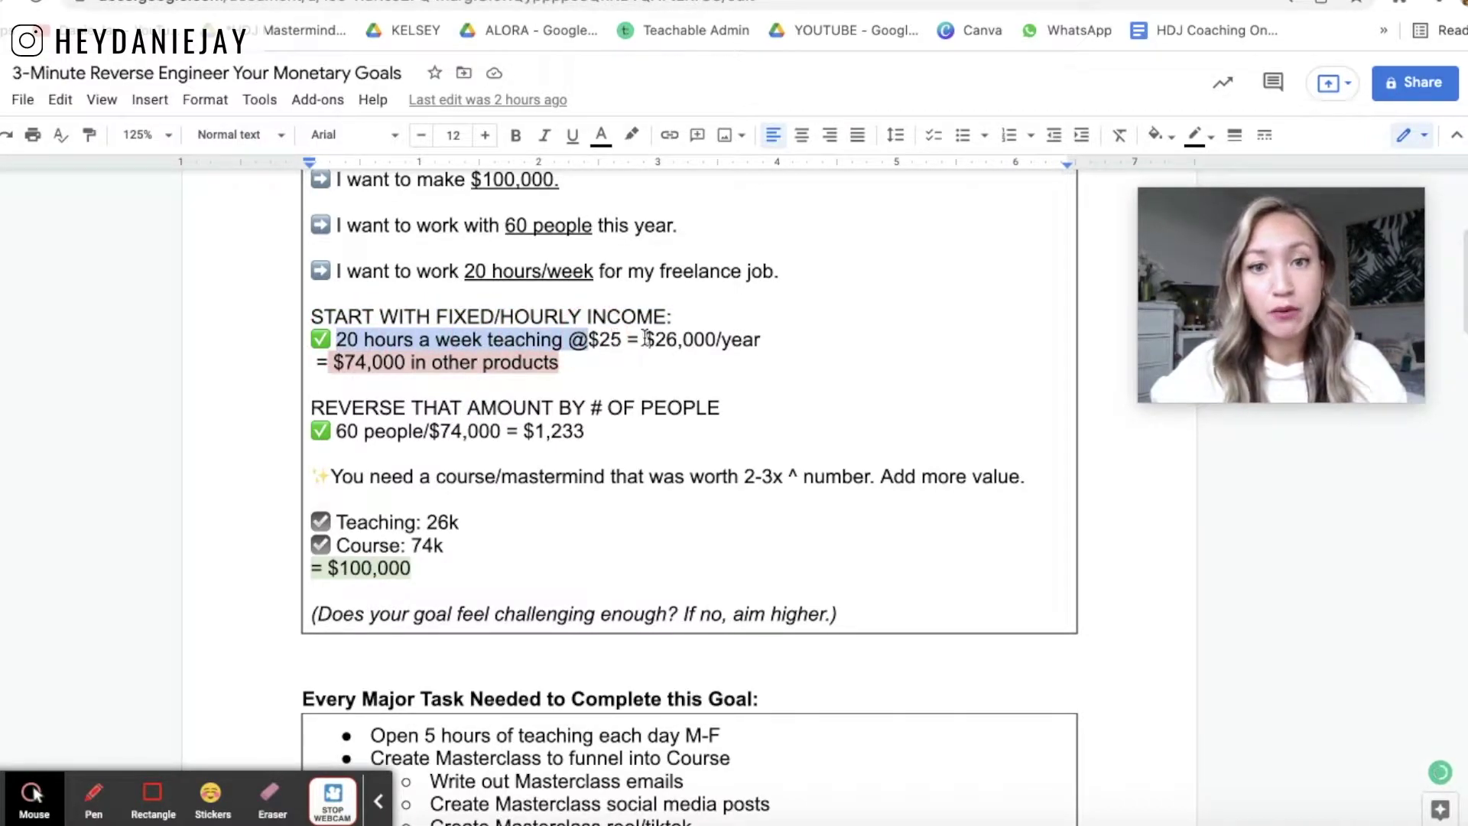
left_click_drag(647, 339, 796, 337)
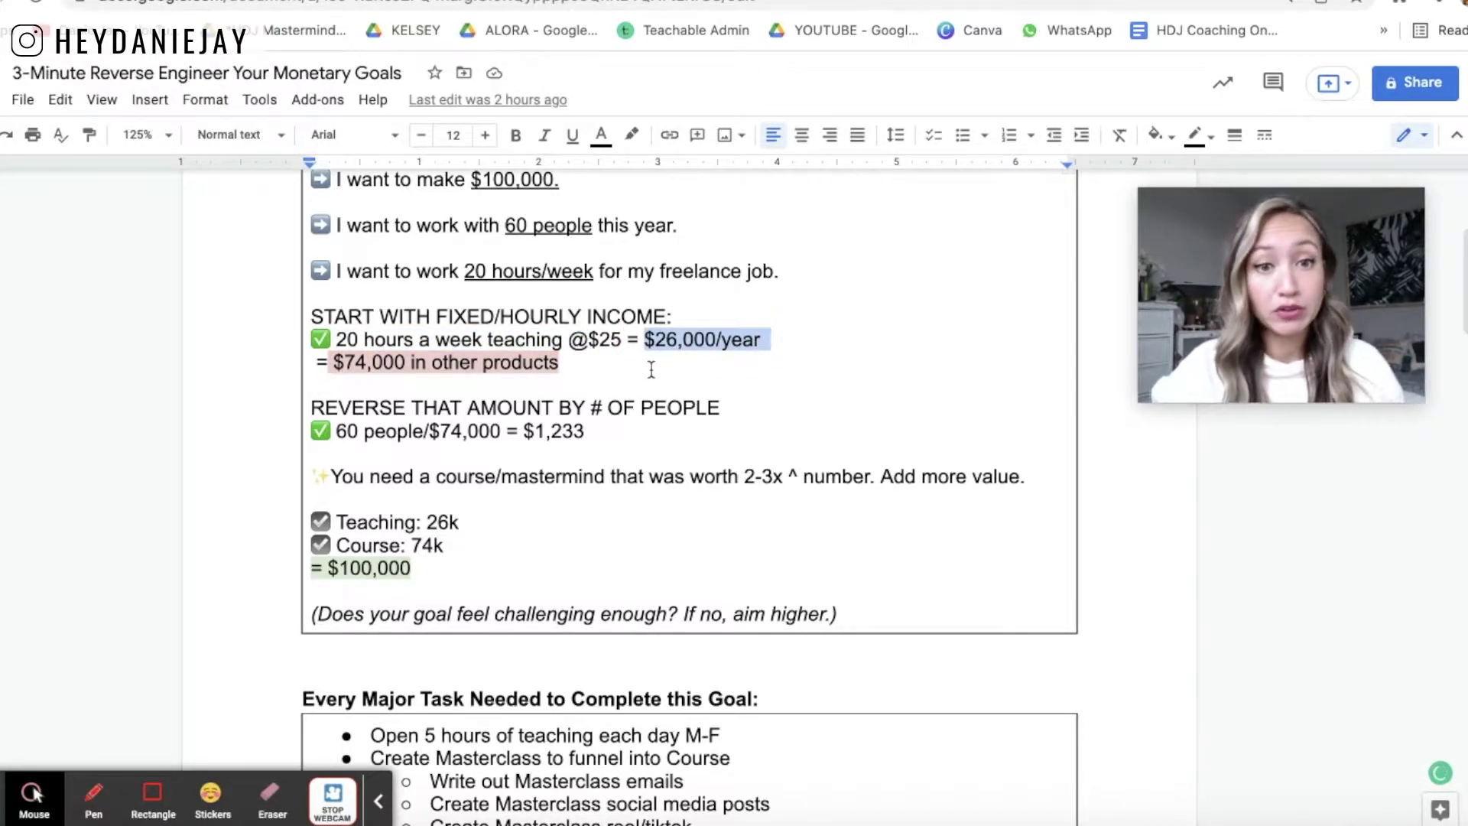
- Highlight the $74,000 divided by 60 people calculation and its $1,233 per-person result
scroll(649, 367, "down", 1)
left_click_drag(331, 299, 579, 304)
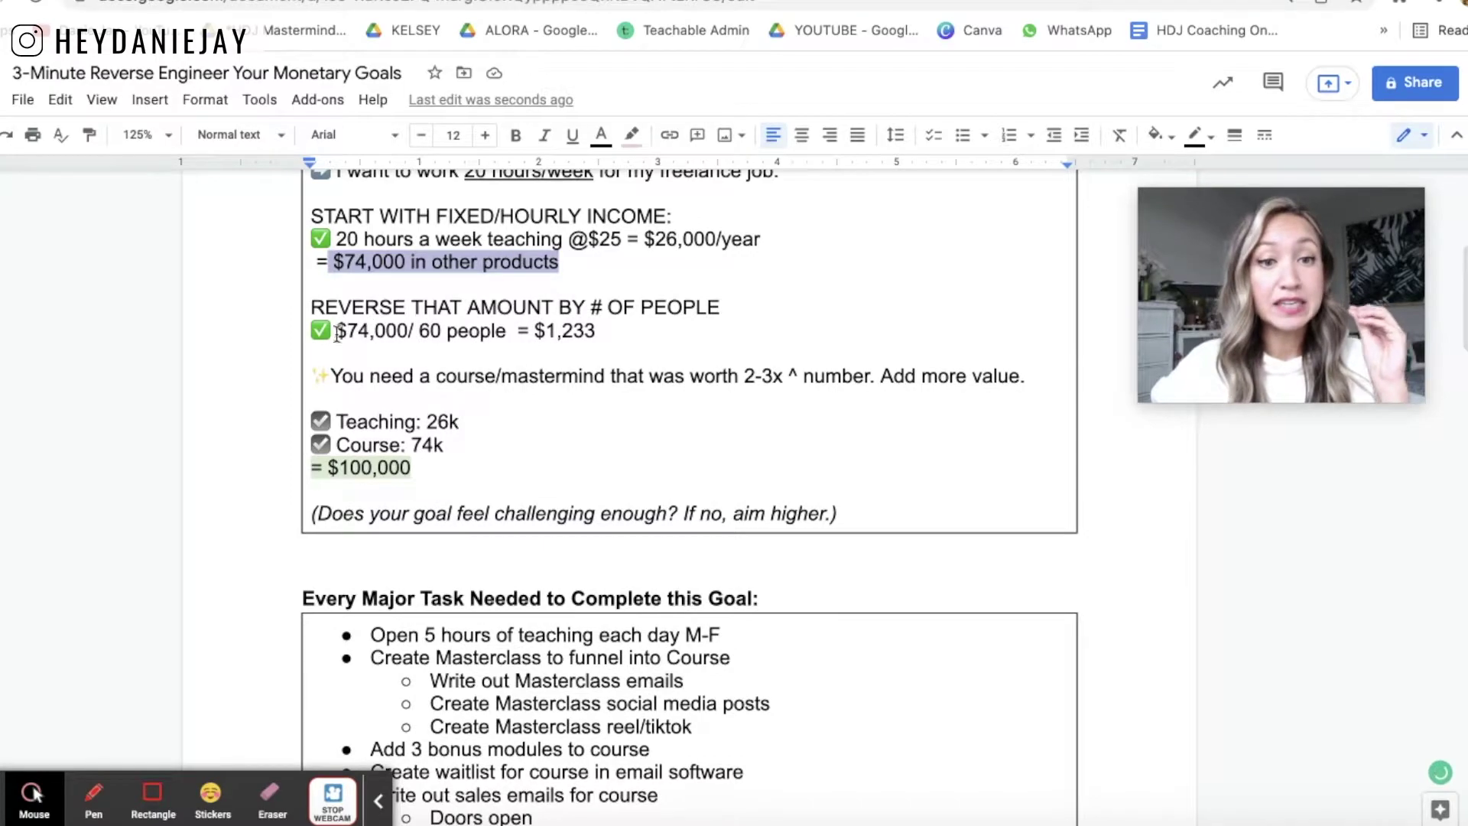
left_click_drag(337, 330, 433, 333)
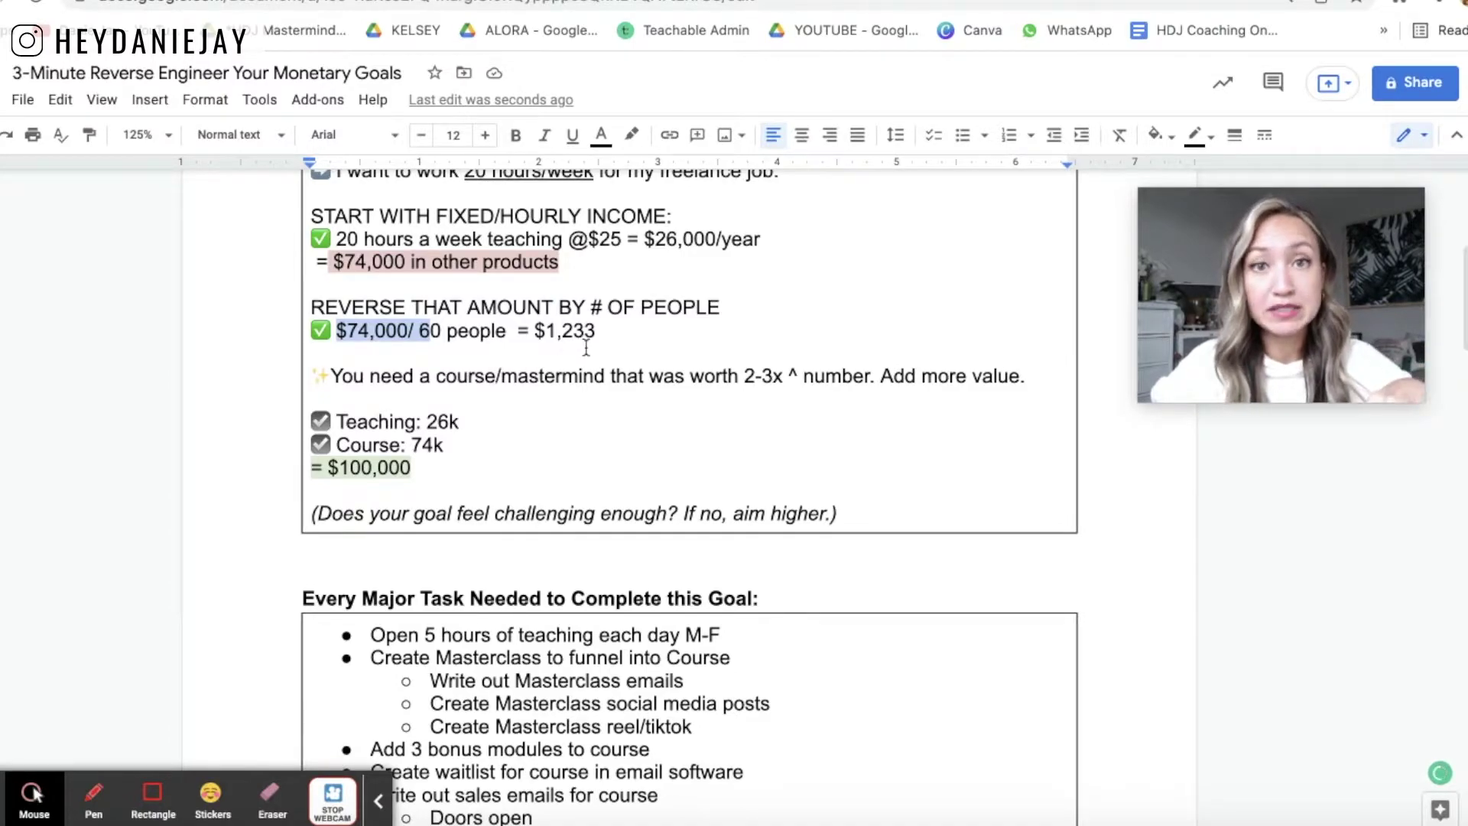
double_click(604, 331)
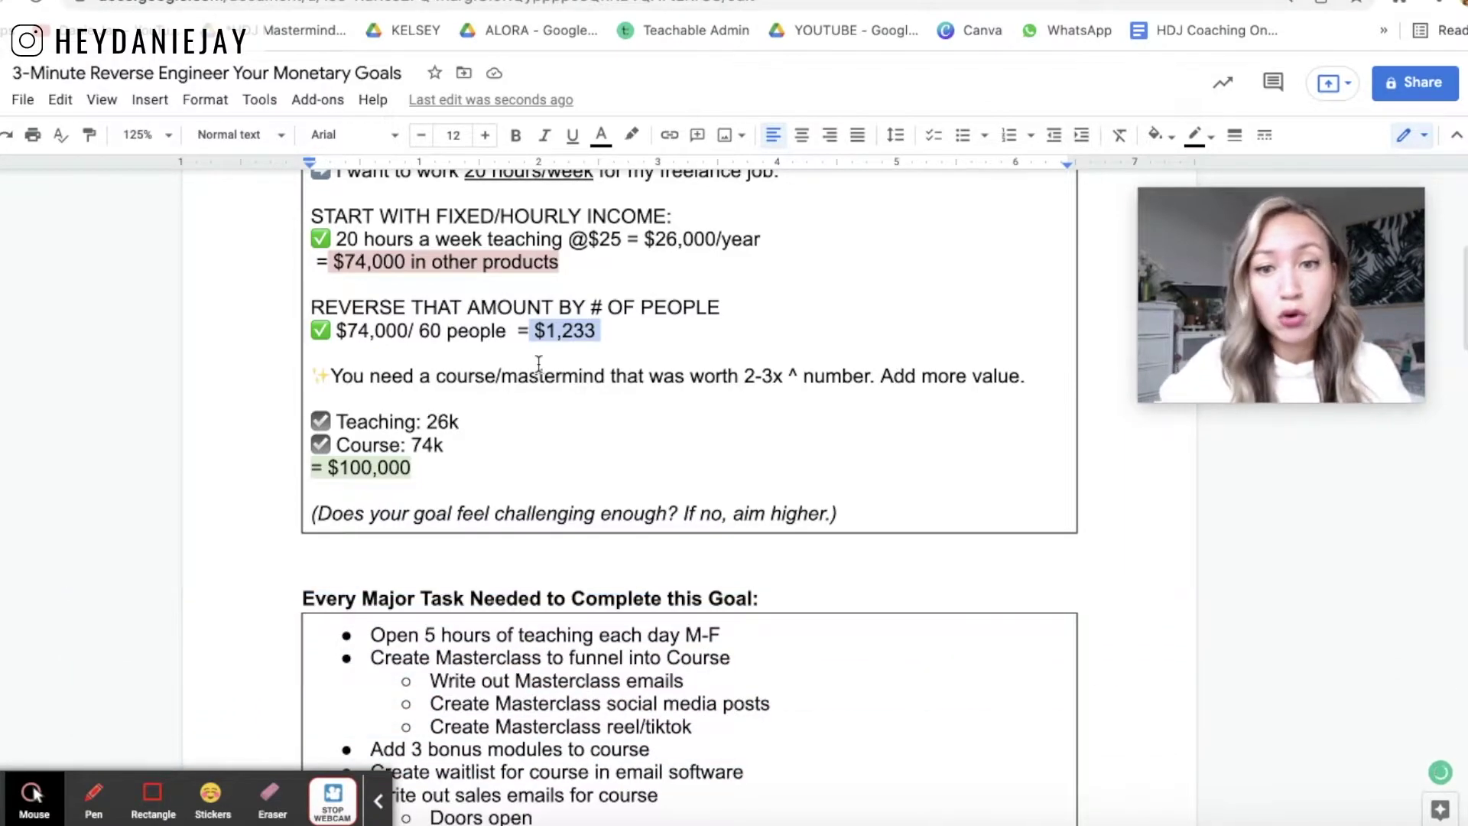
- Highlight the Course: 74k line and the = $100,000 total line
scroll(539, 365, "down", 3)
left_click_drag(338, 305, 489, 306)
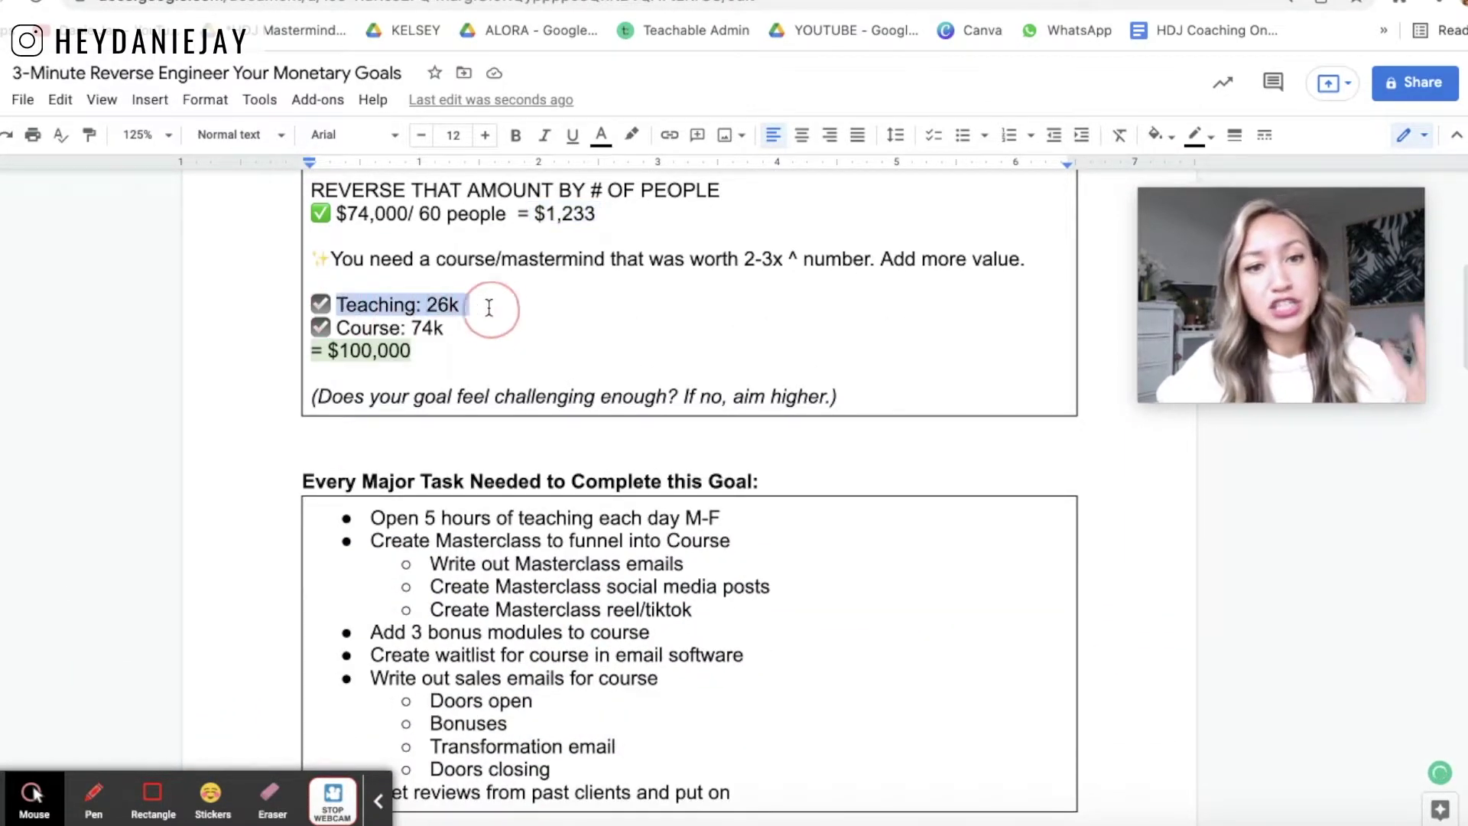
left_click_drag(337, 327, 446, 328)
left_click(412, 352)
left_click_drag(361, 351, 314, 352)
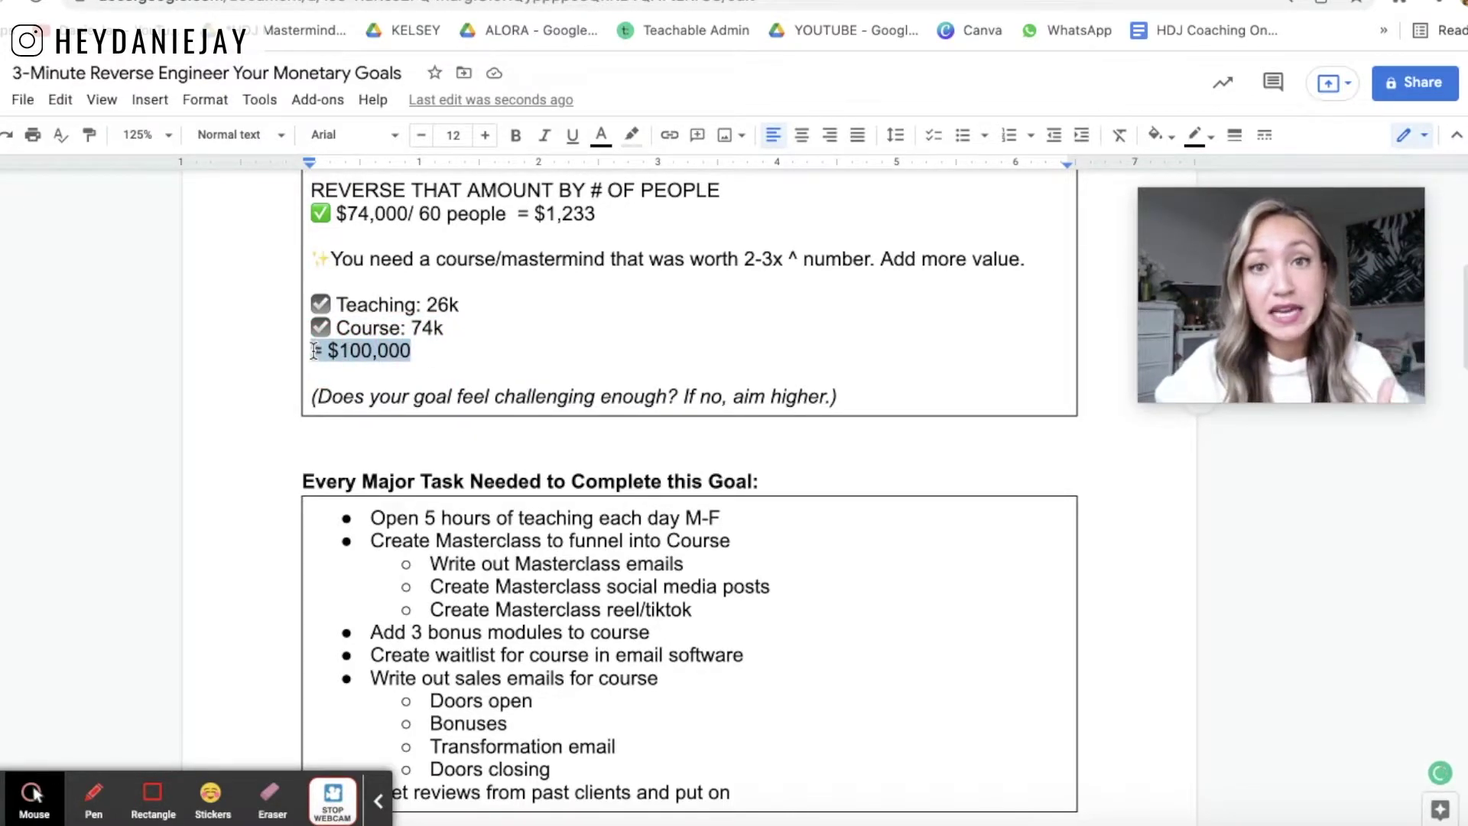
scroll(314, 352, "down", 3)
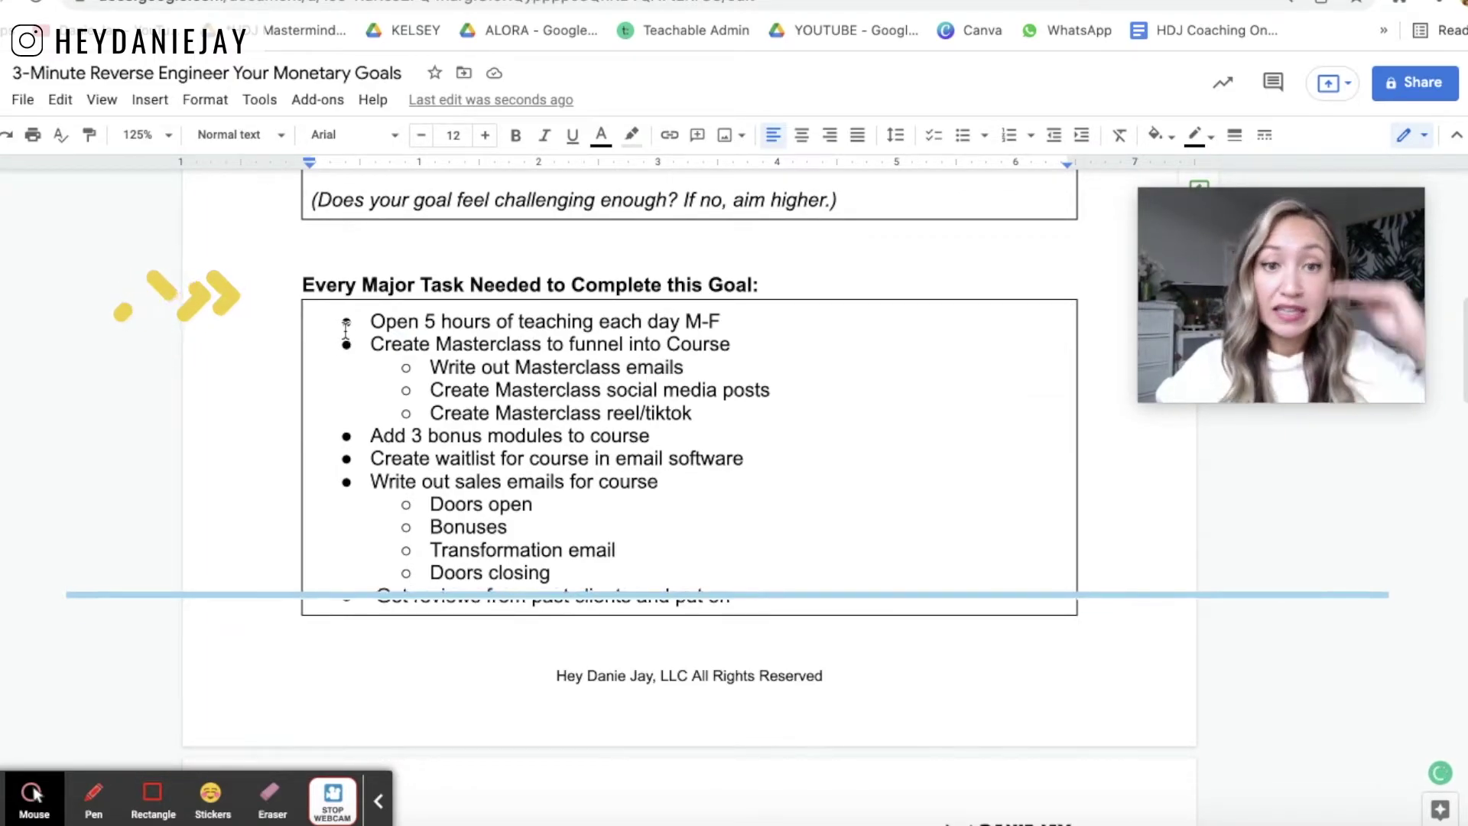
- Highlight the teaching-hours task, three Masterclass sub-tasks and 'modules', then reach the Quarter Breakdown tables
left_click_drag(366, 322, 734, 322)
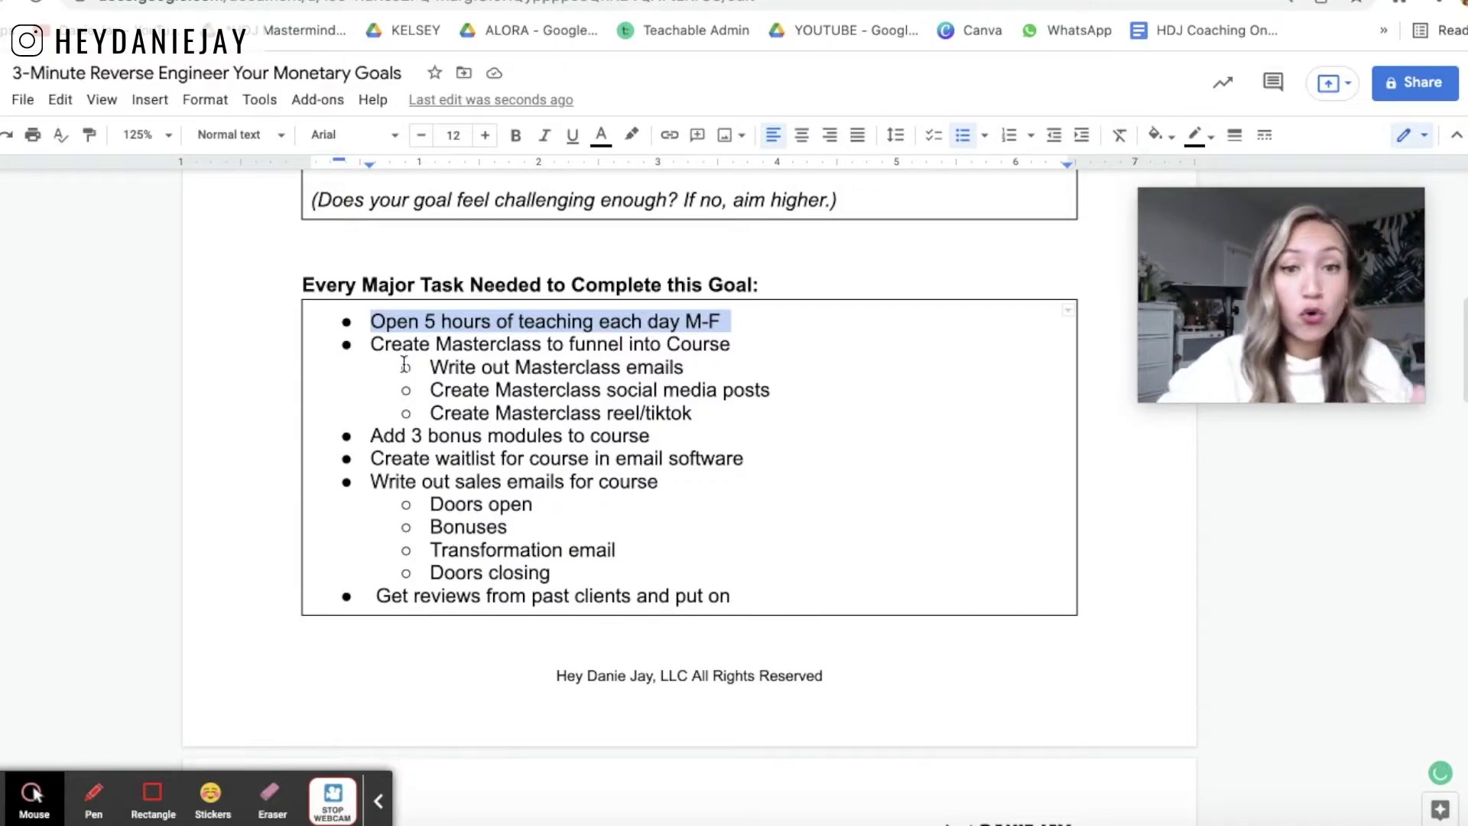
left_click_drag(426, 366, 694, 417)
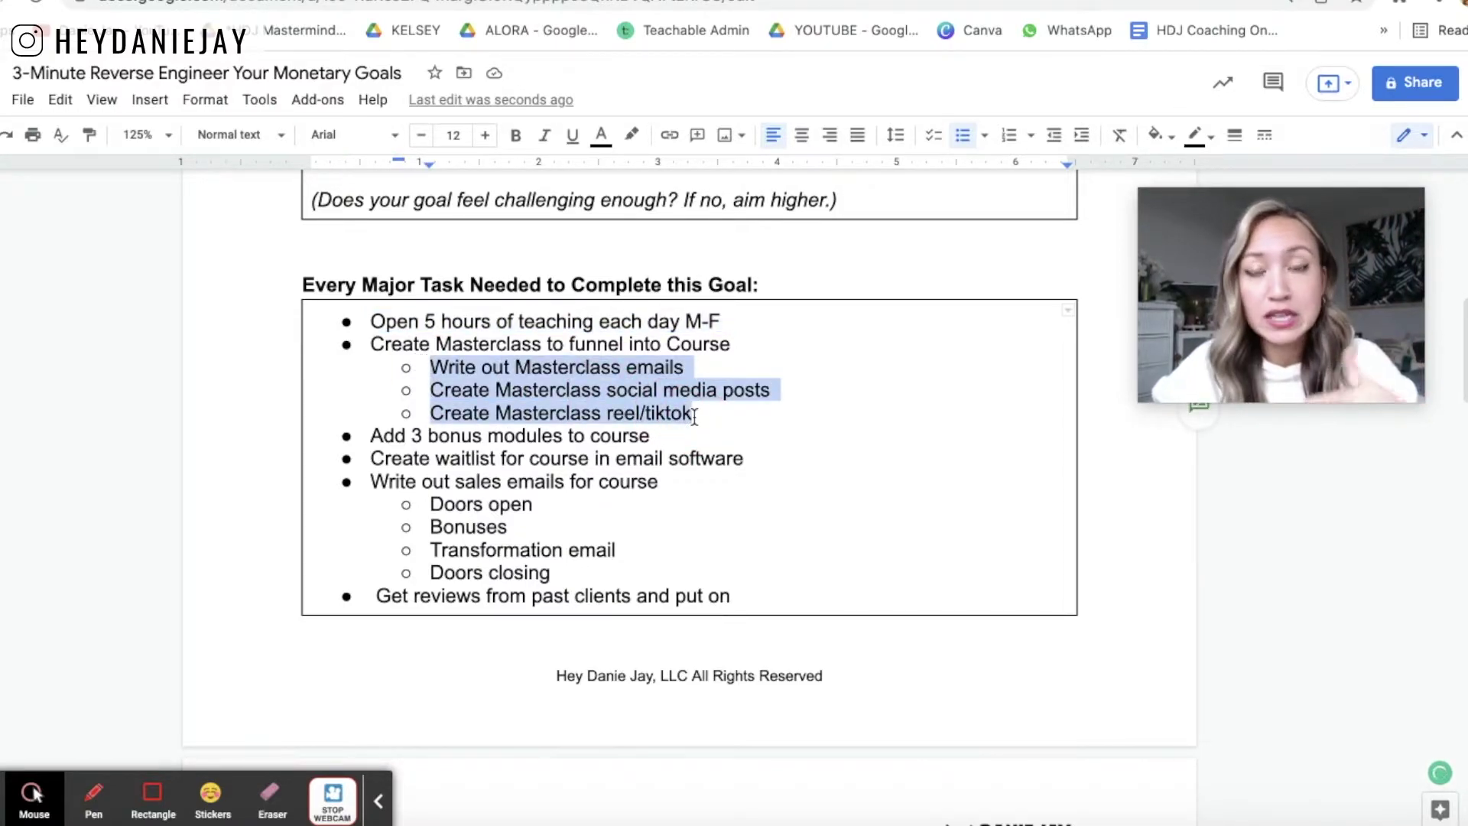
scroll(565, 459, "down", 1)
double_click(504, 370)
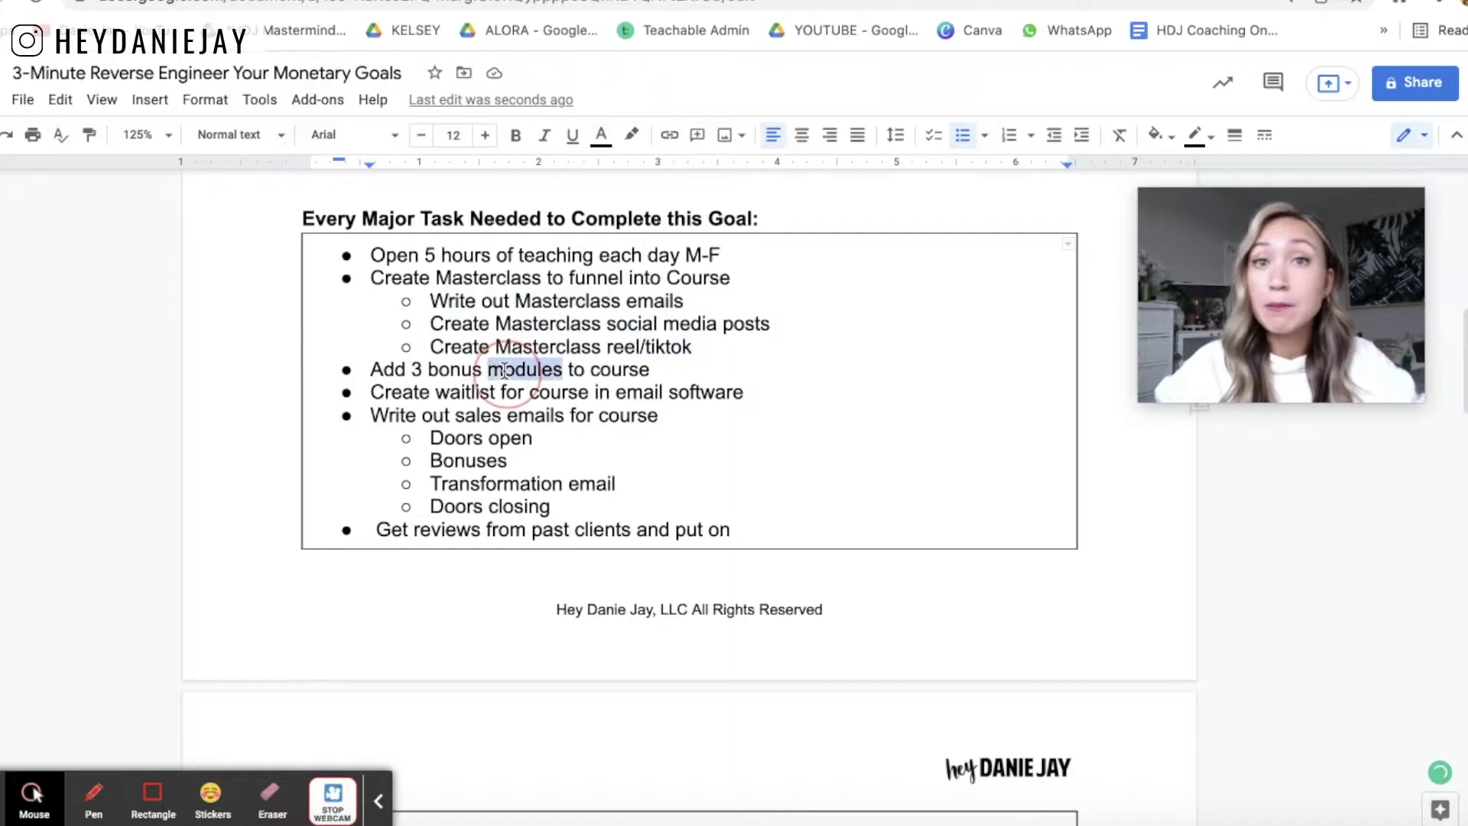
scroll(504, 371, "down", 1)
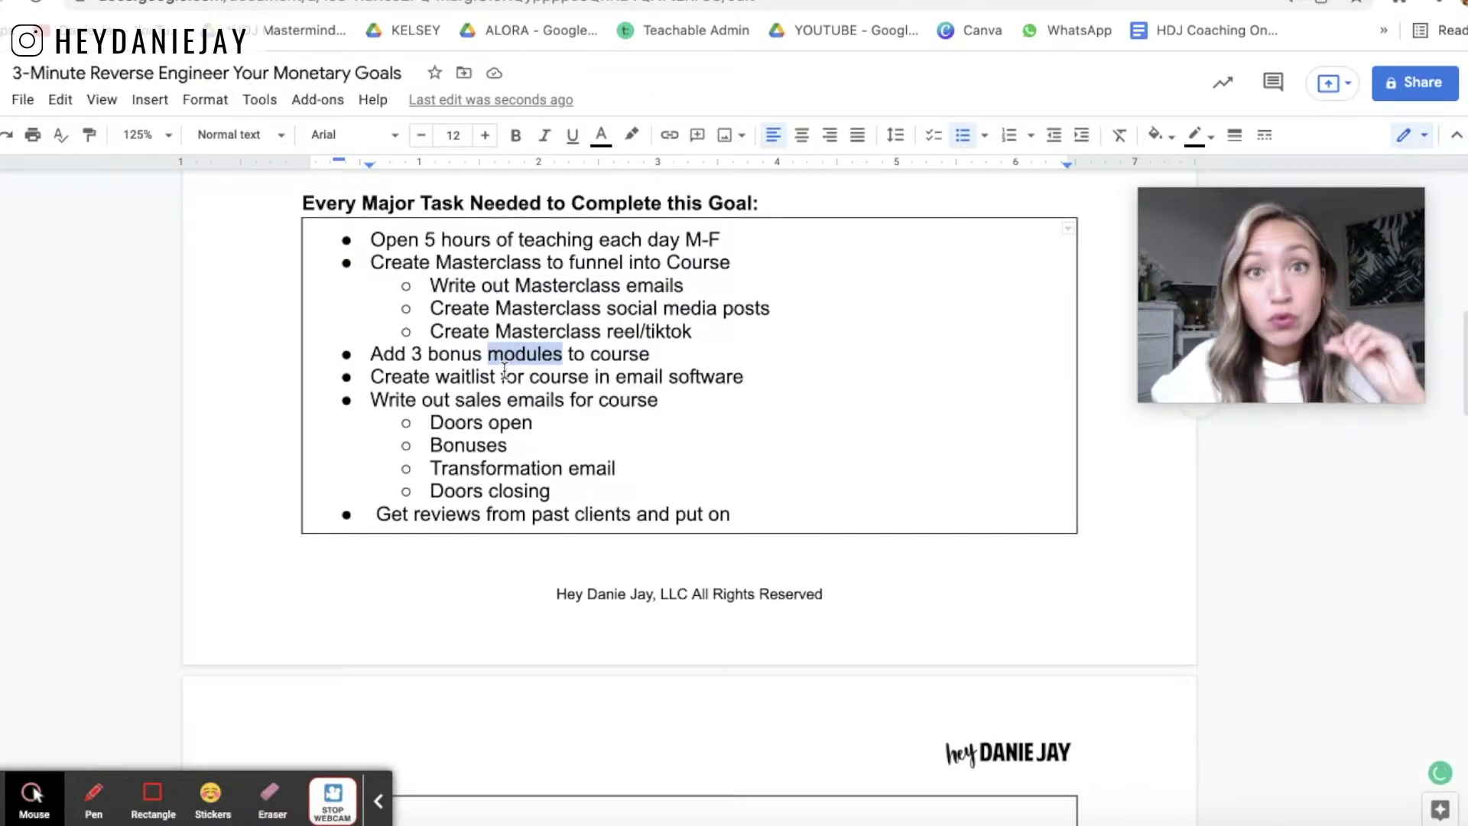
scroll(504, 370, "down", 7)
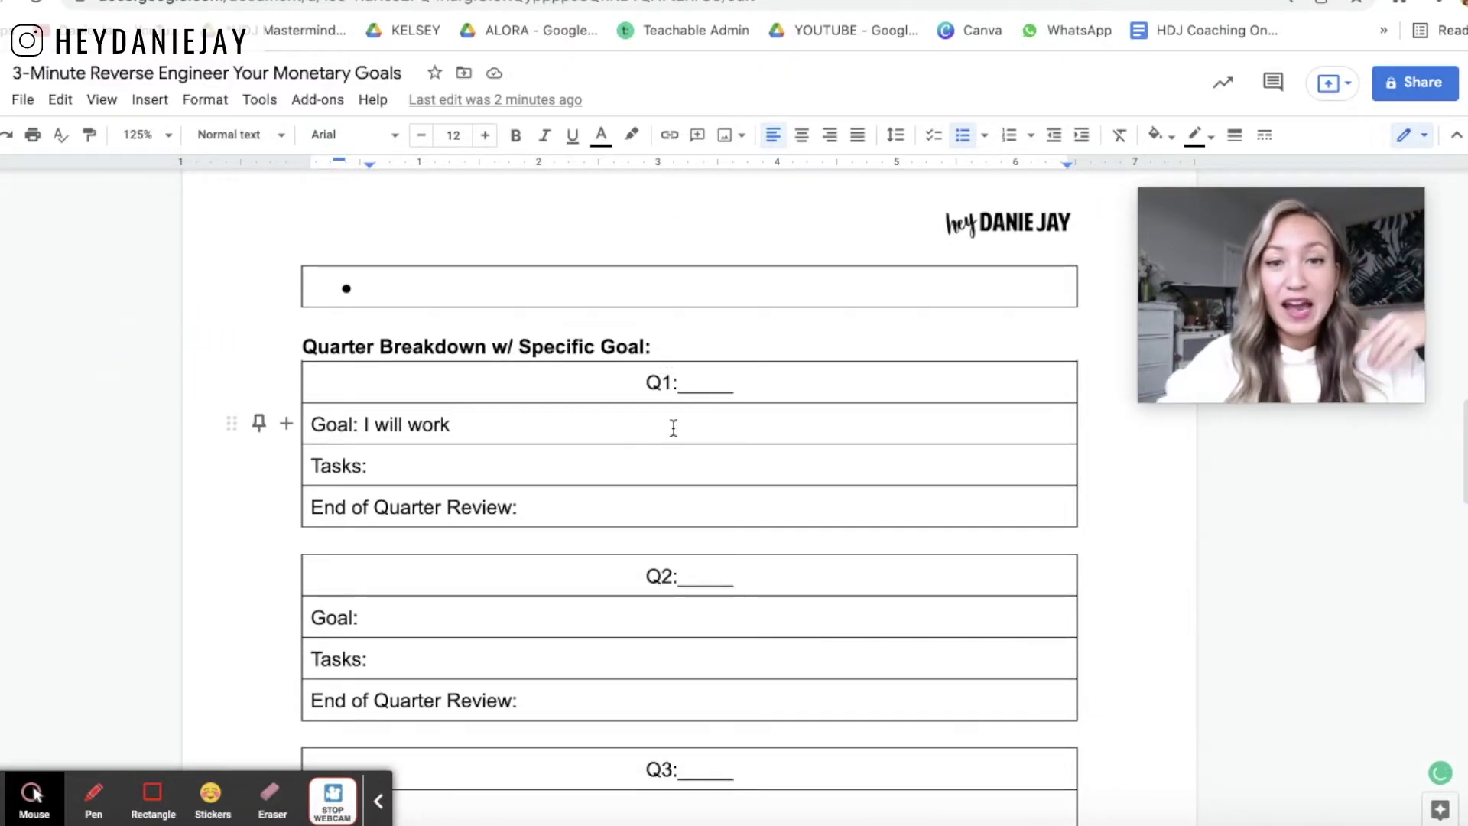
double_click(749, 382)
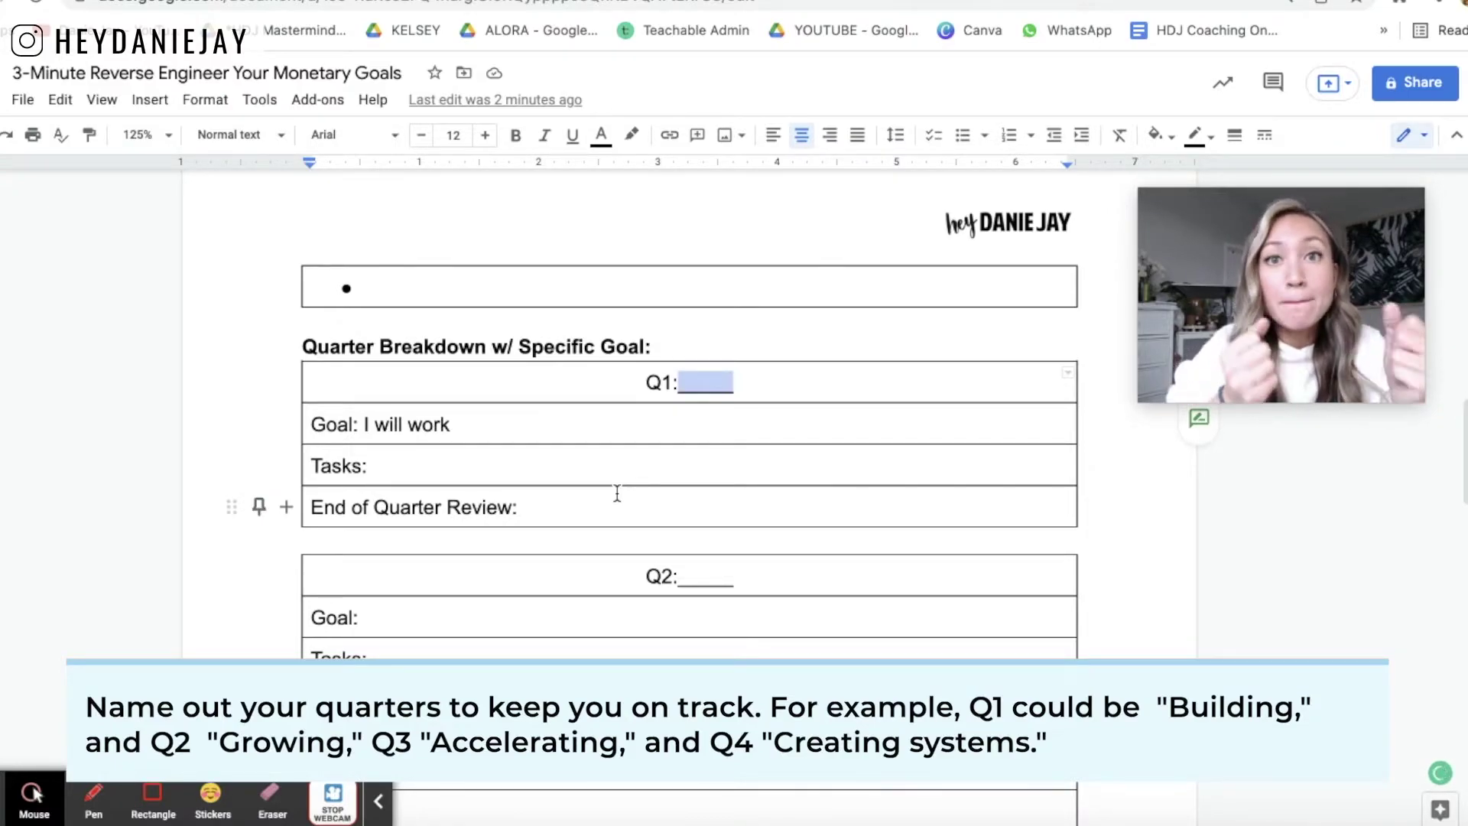
left_click(535, 432)
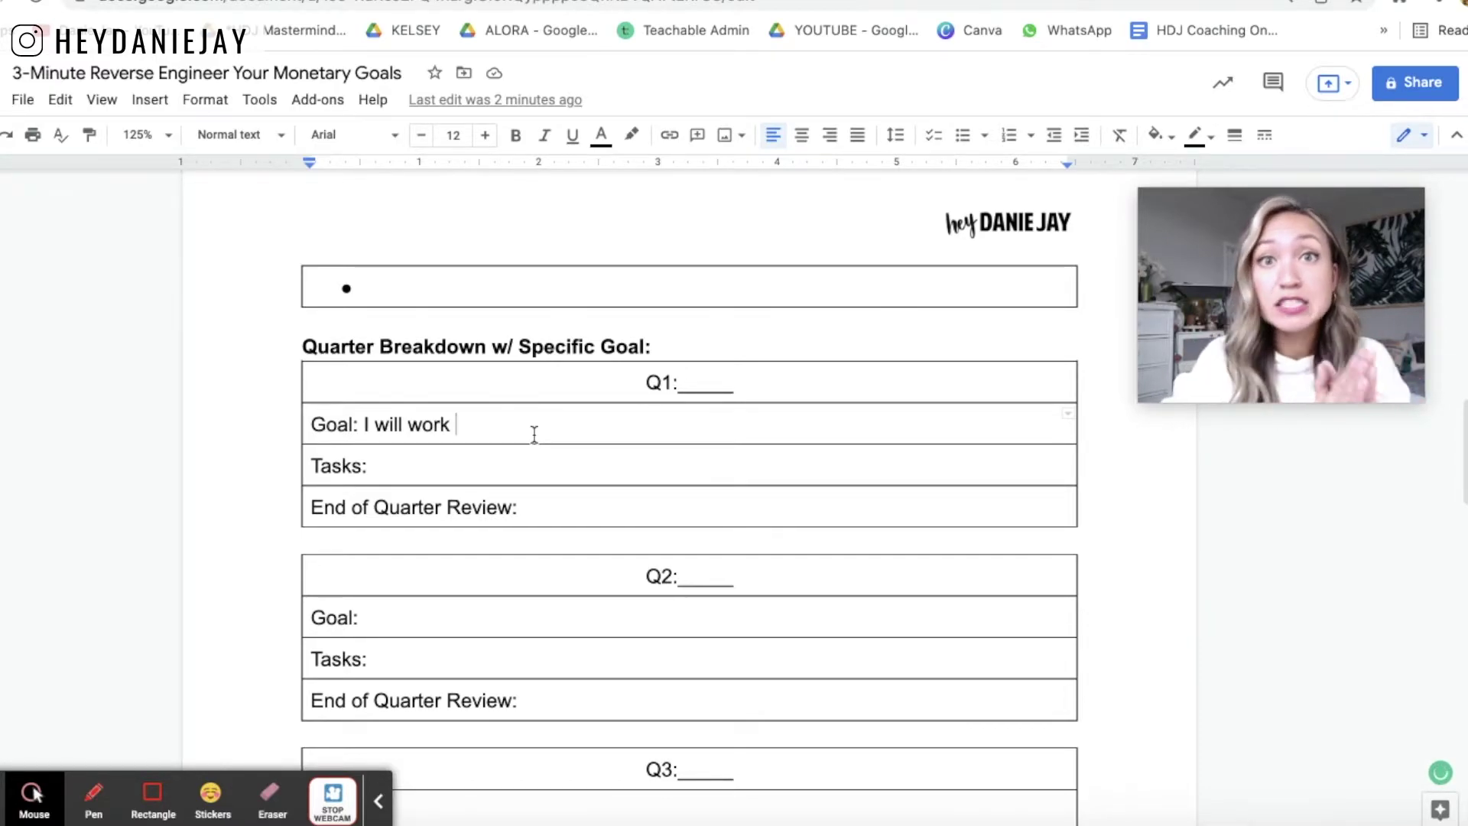
left_click(411, 468)
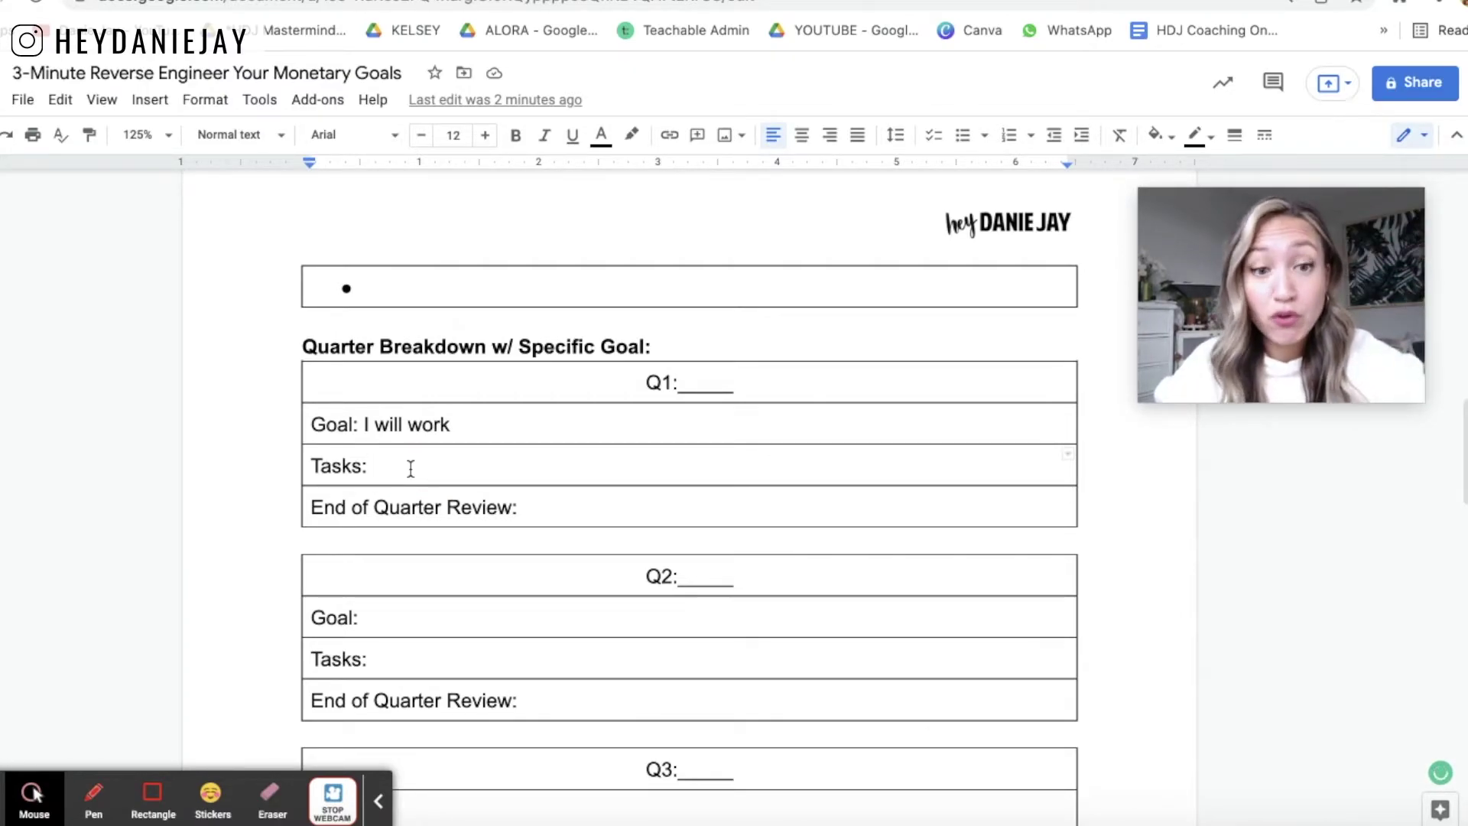
left_click(540, 508)
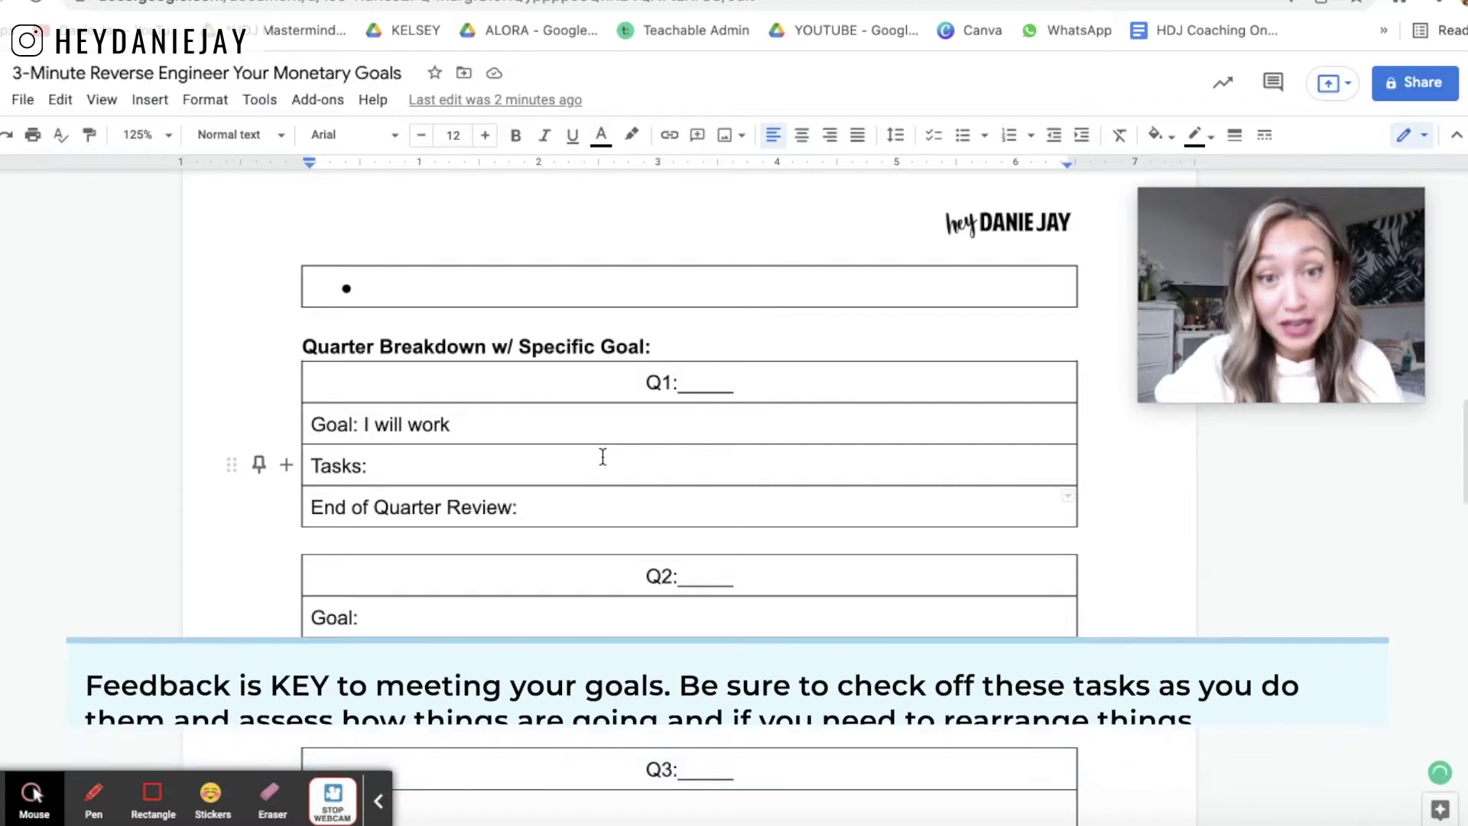
scroll(603, 457, "down", 1)
scroll(603, 457, "down", 4)
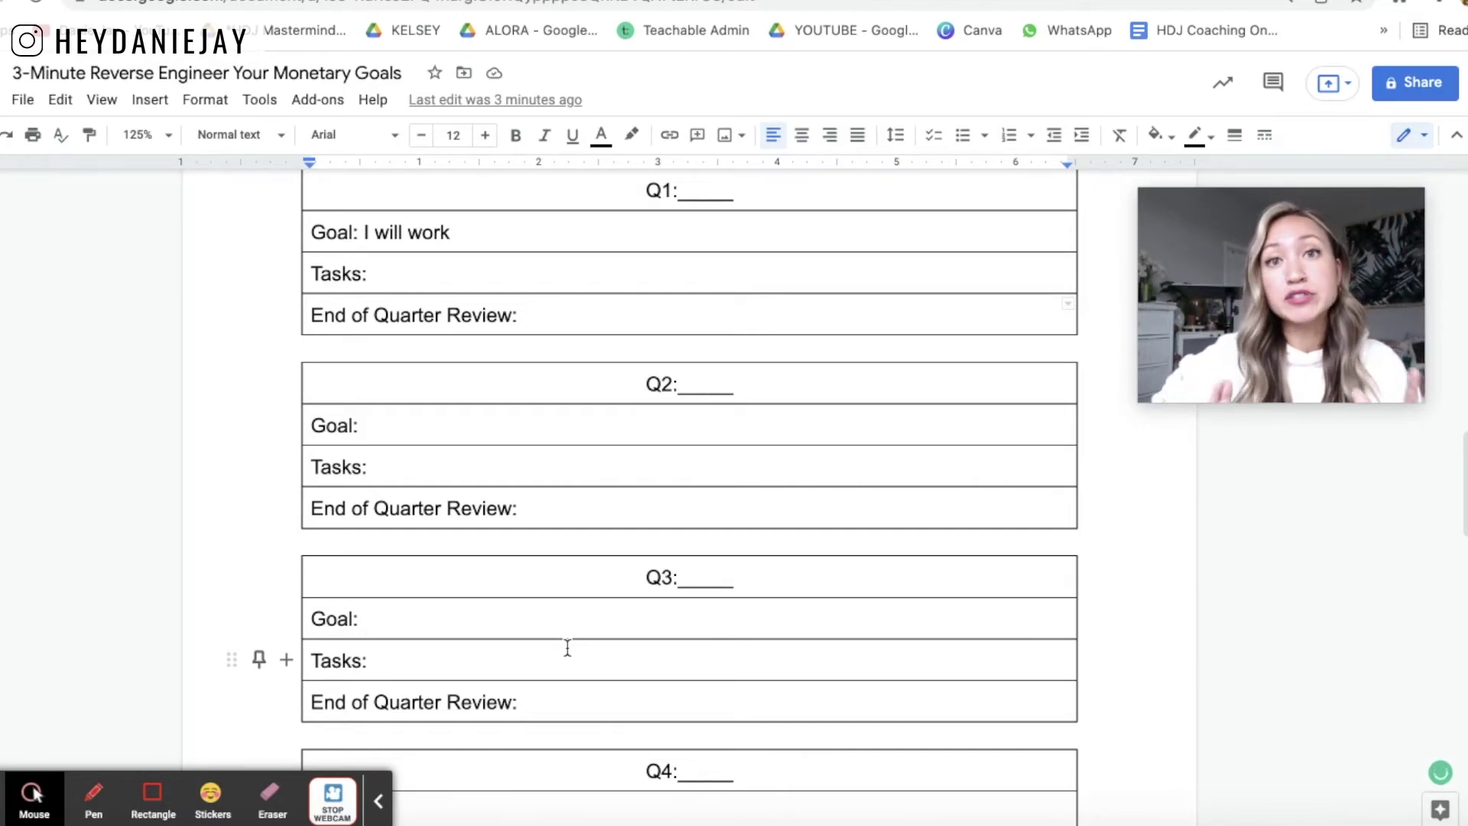
- Scroll to the Monthly Breakdown of Tasks table and select the January to March cells
scroll(573, 643, "down", 8)
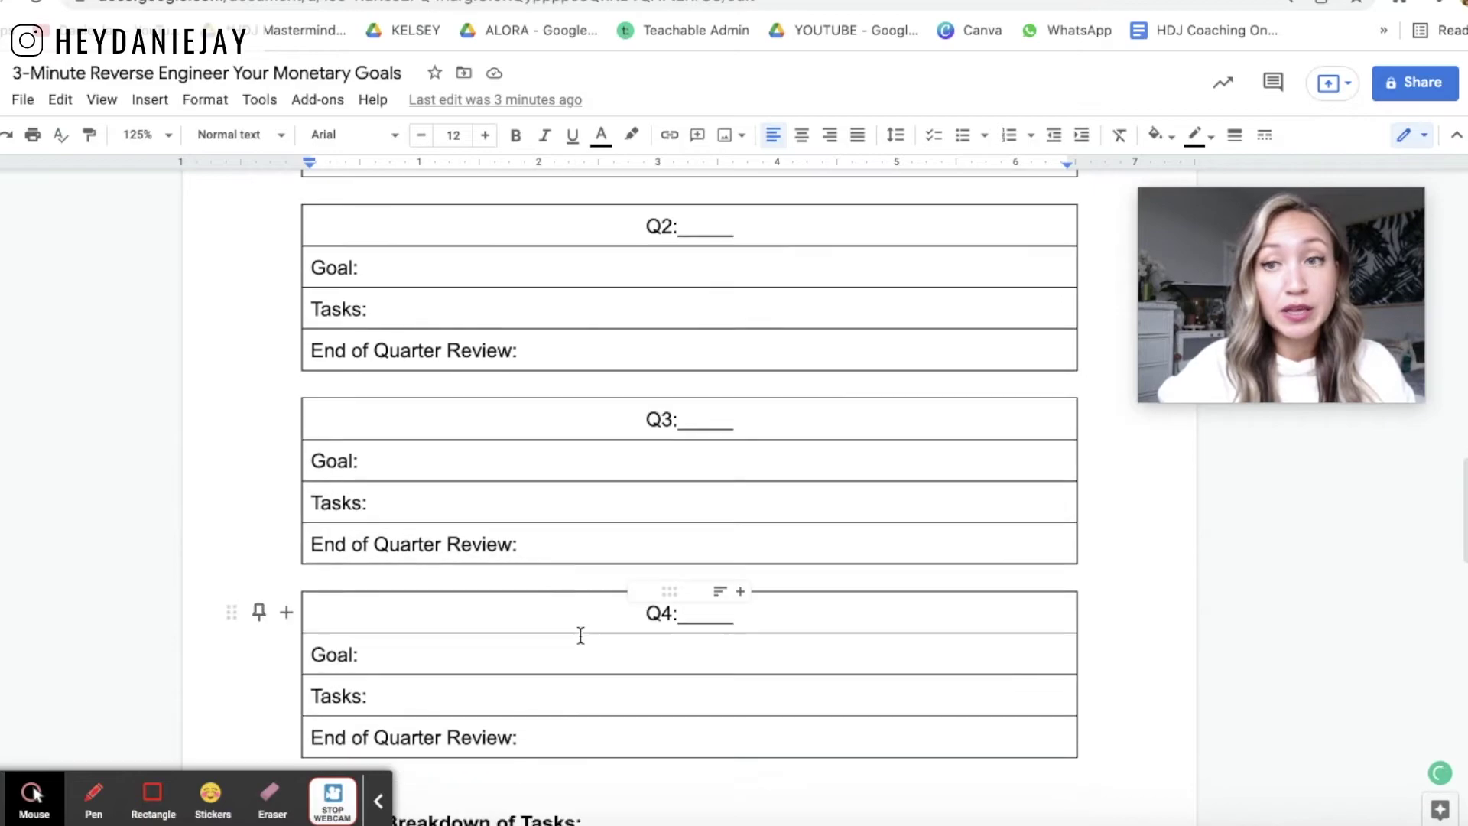
scroll(580, 637, "down", 1)
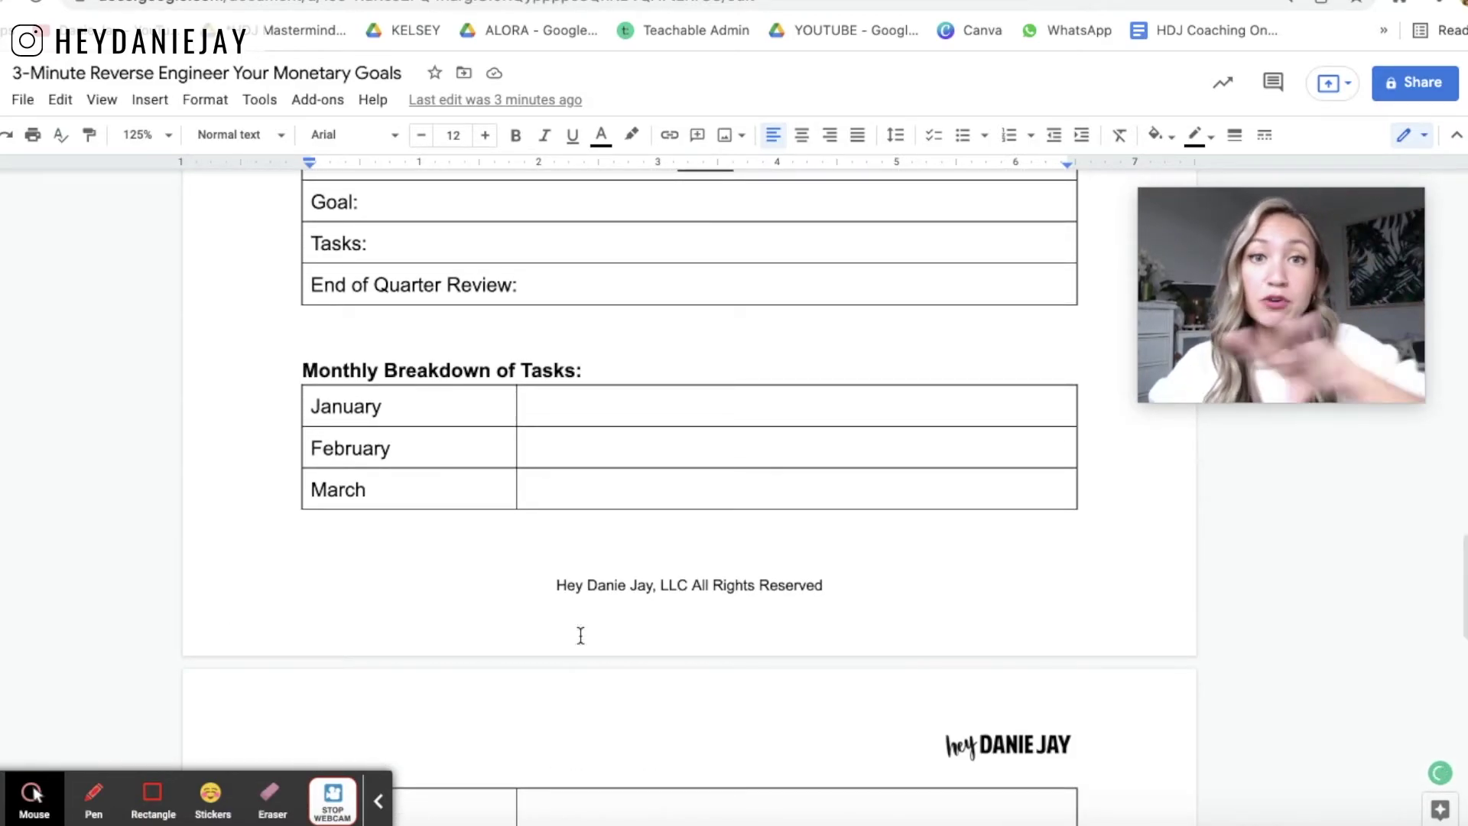
scroll(580, 636, "down", 4)
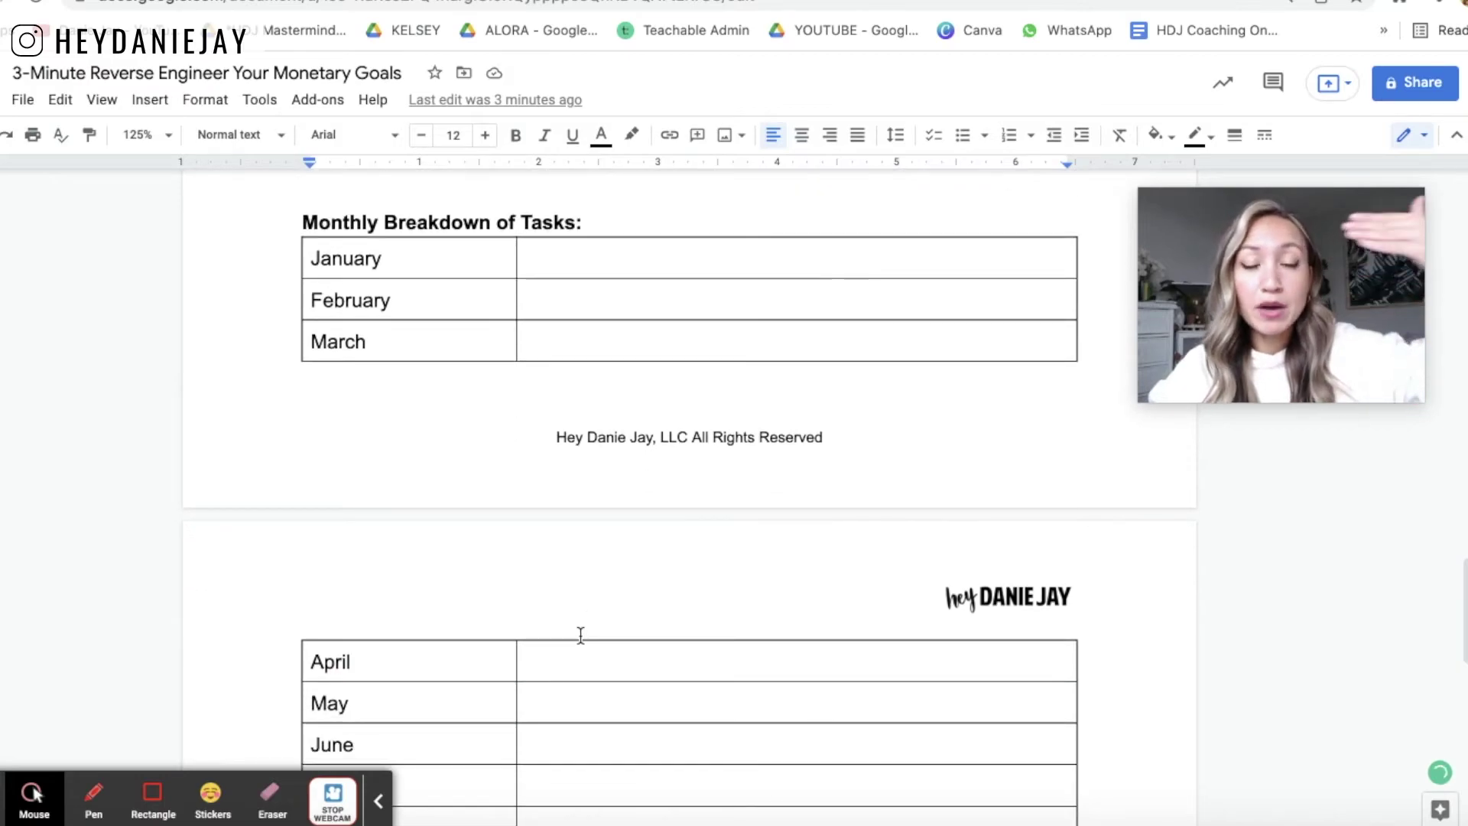
scroll(580, 636, "down", 2)
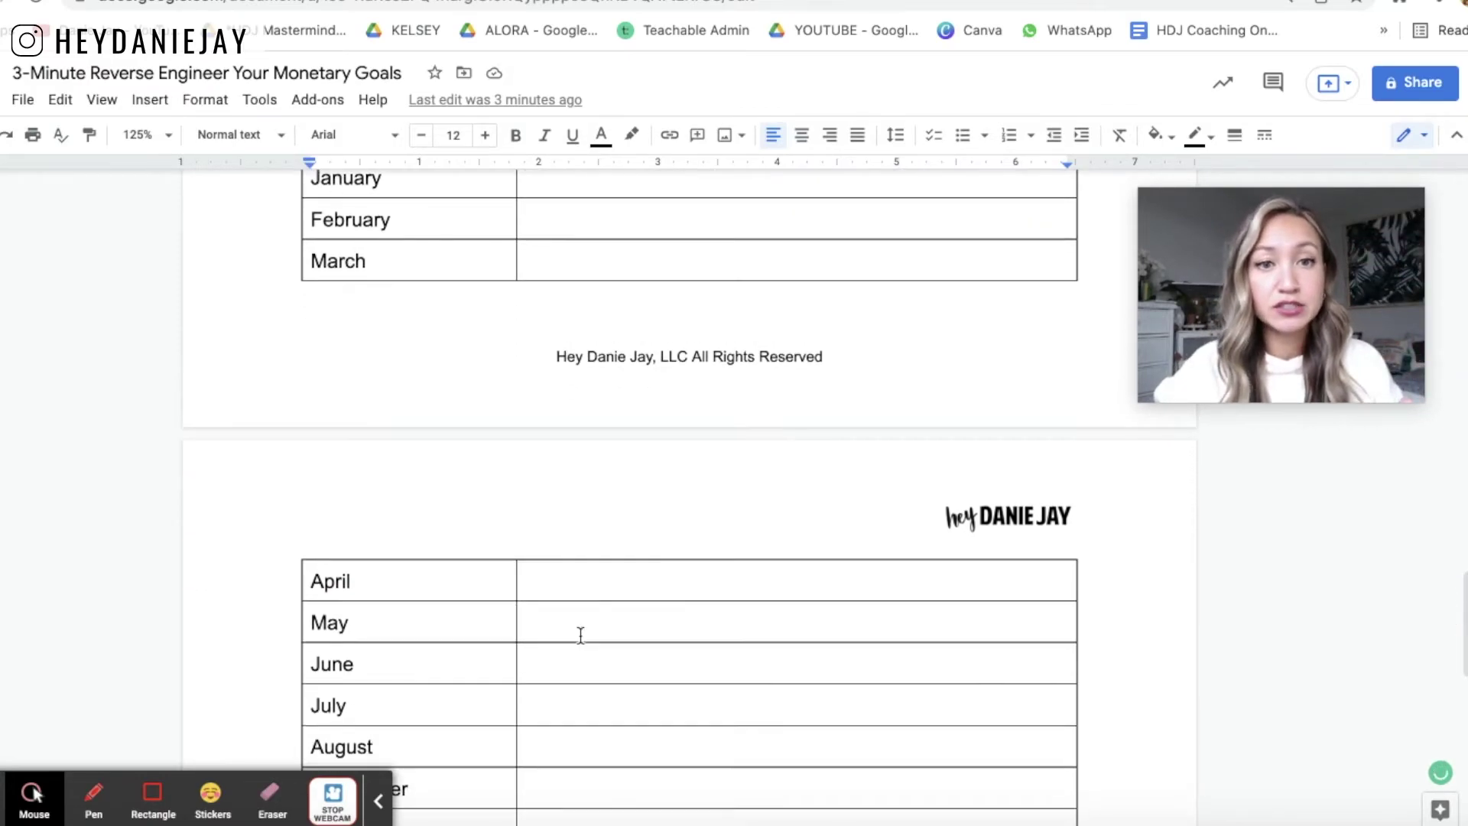
scroll(580, 636, "up", 3)
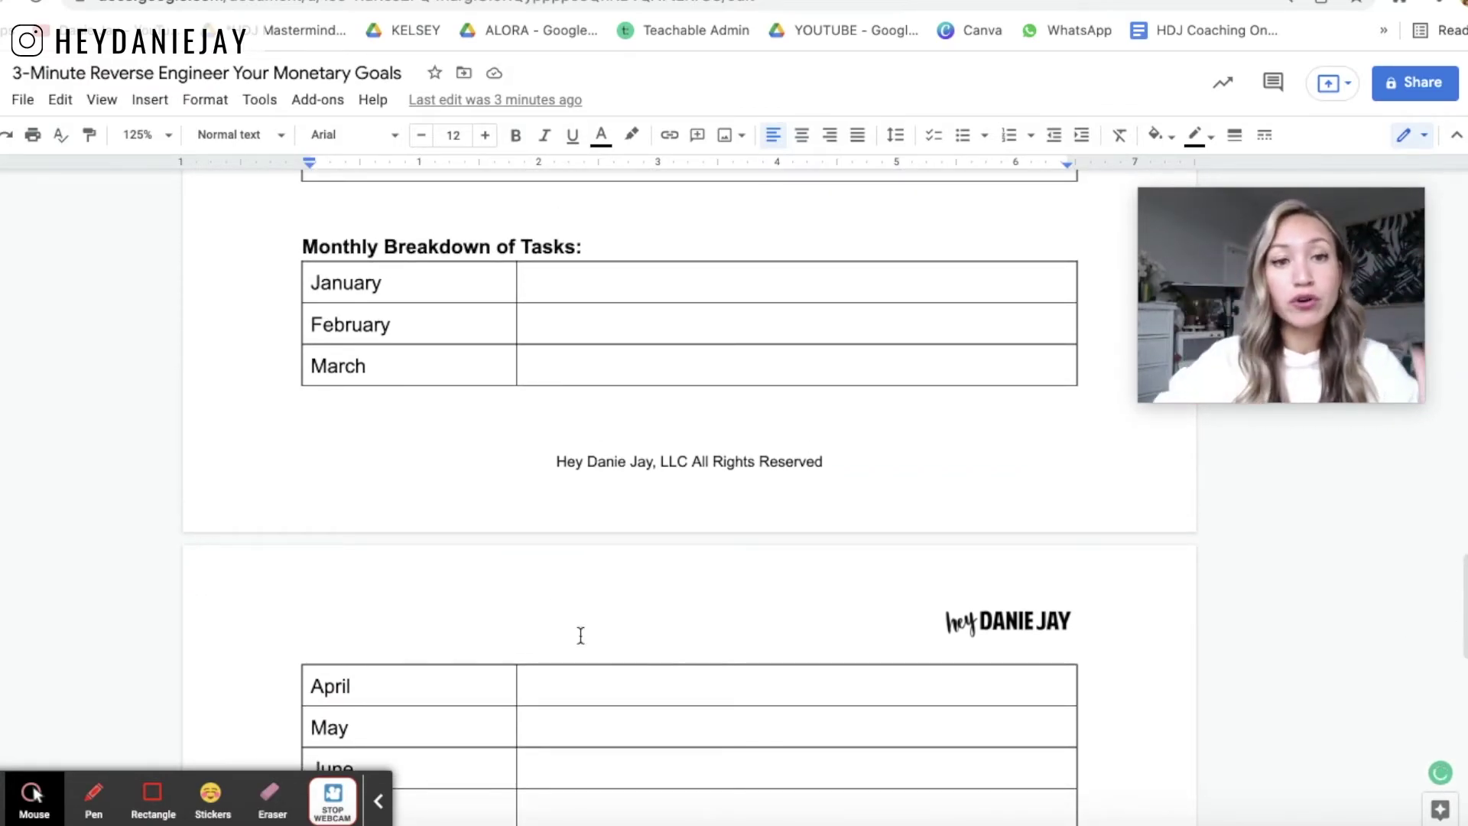
left_click_drag(300, 285, 377, 393)
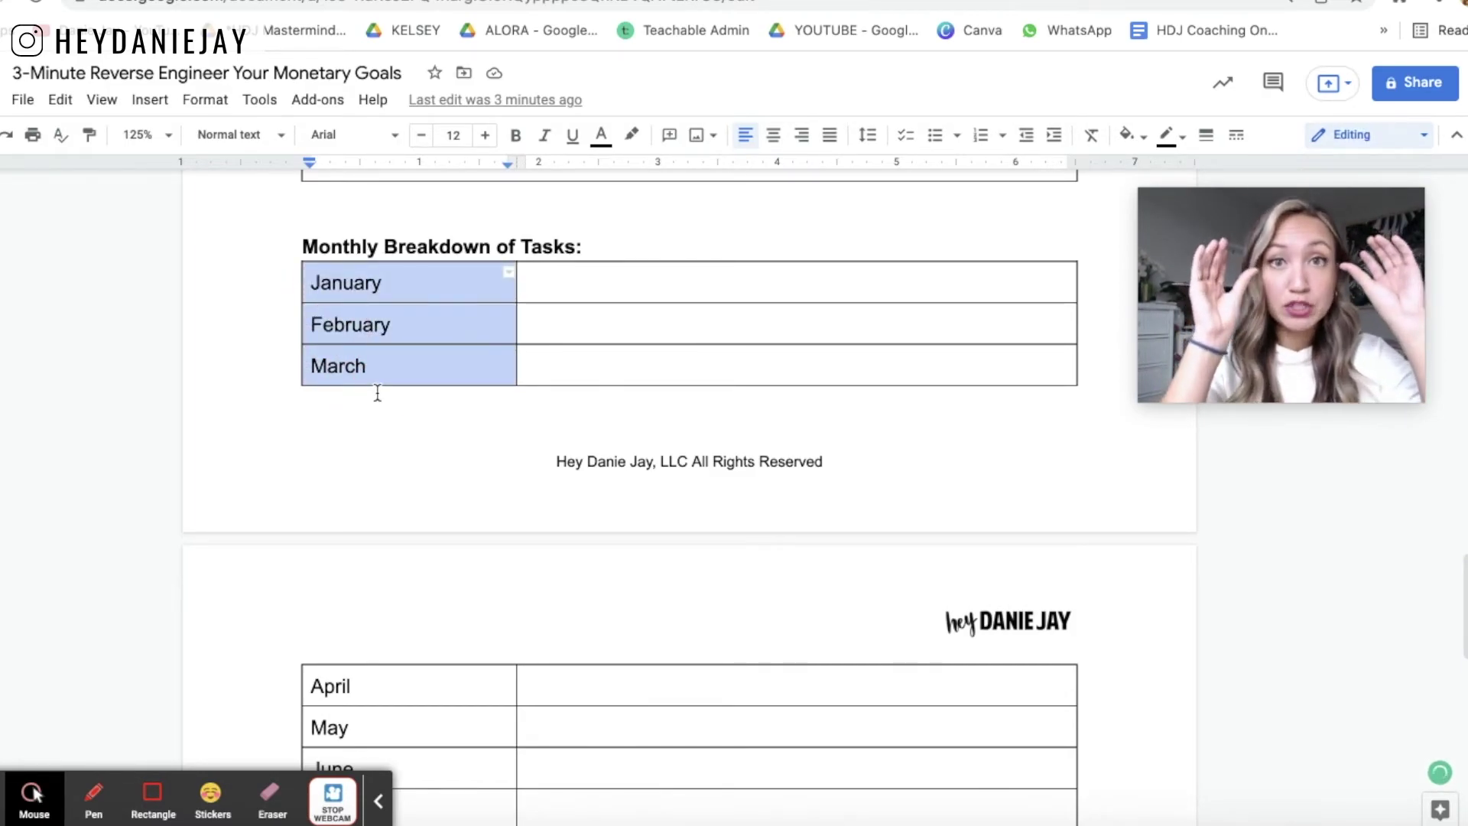